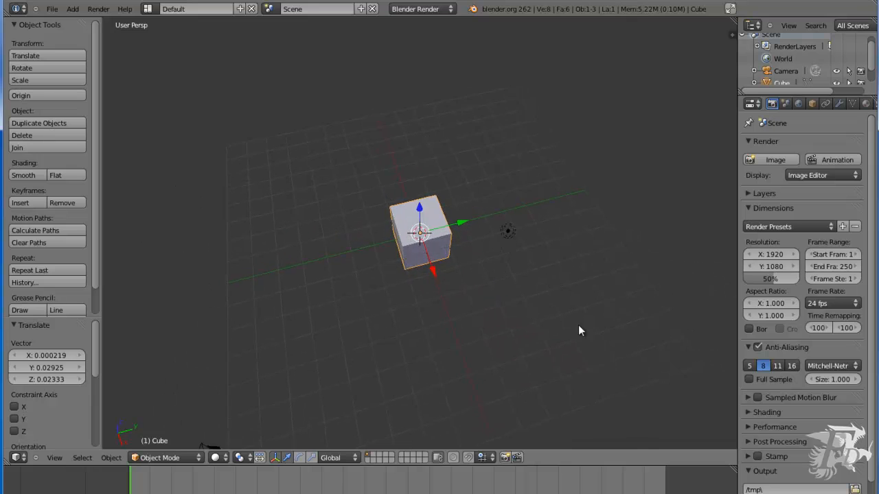
Delete the default cube from the scene
middle_drag(558, 330, 556, 291)
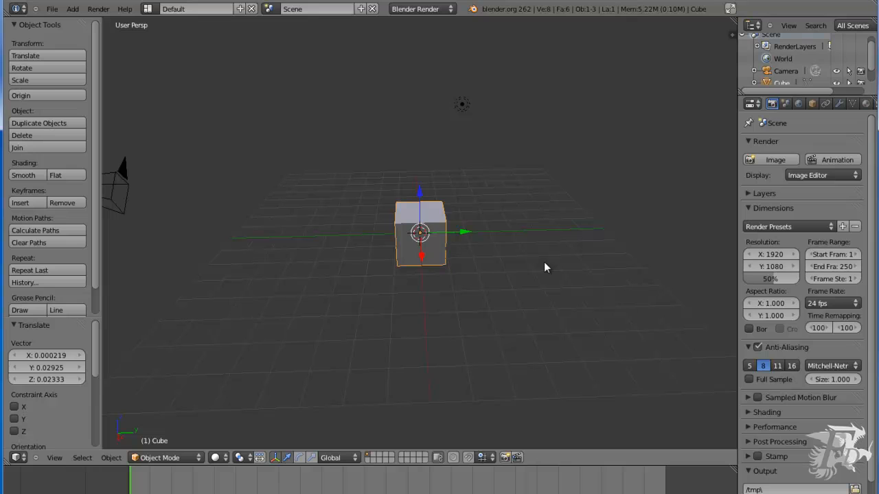
key(x)
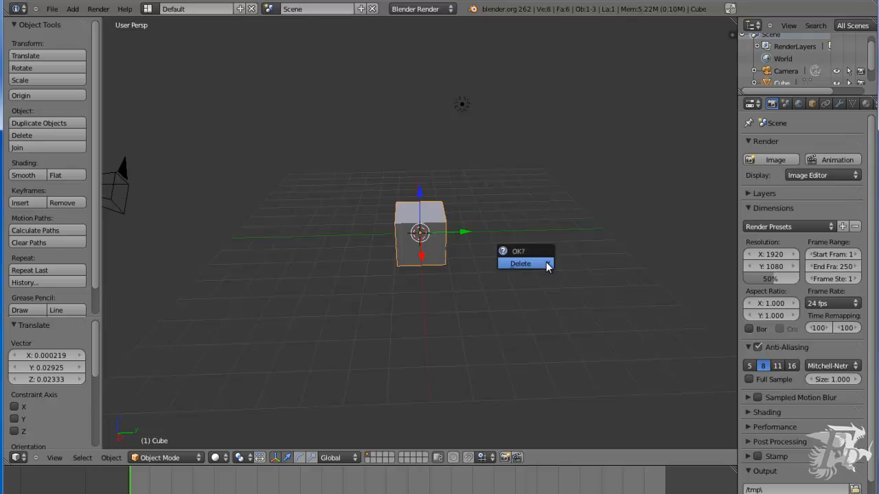
click(542, 266)
Add a text object at the scene origin
middle_drag(474, 286, 495, 280)
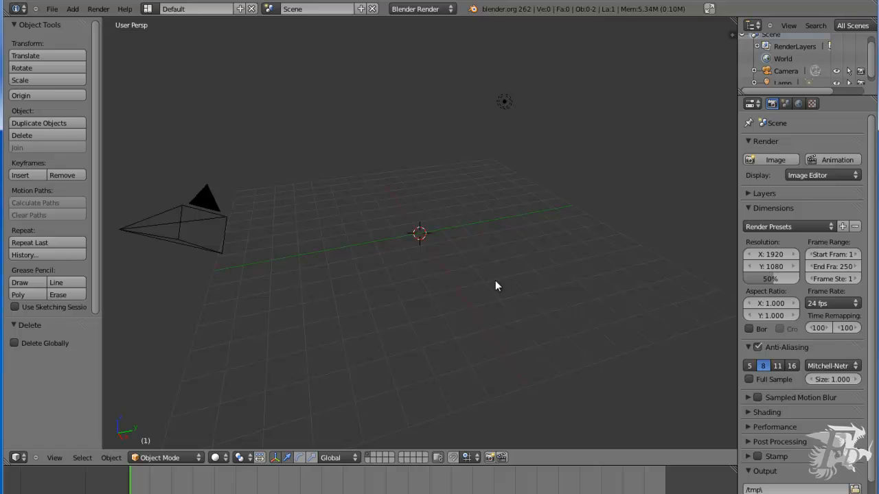
click(73, 11)
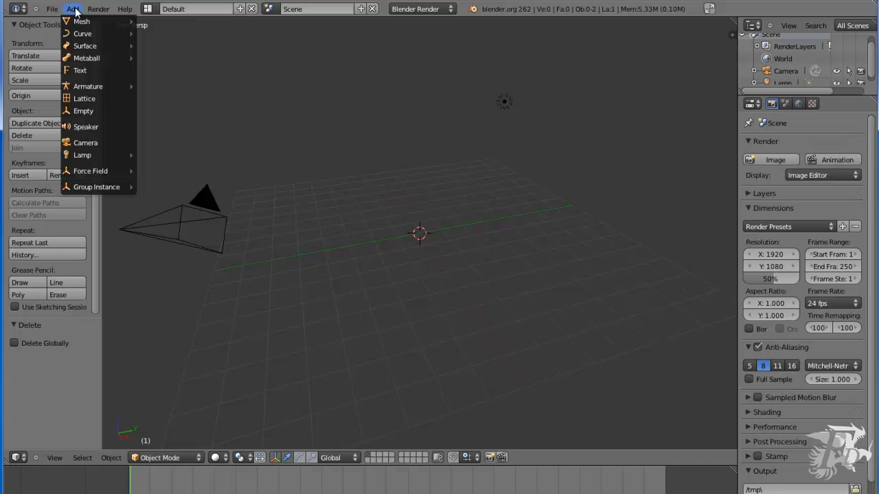
click(79, 70)
middle_drag(429, 295, 496, 320)
scroll(516, 314, up, 5)
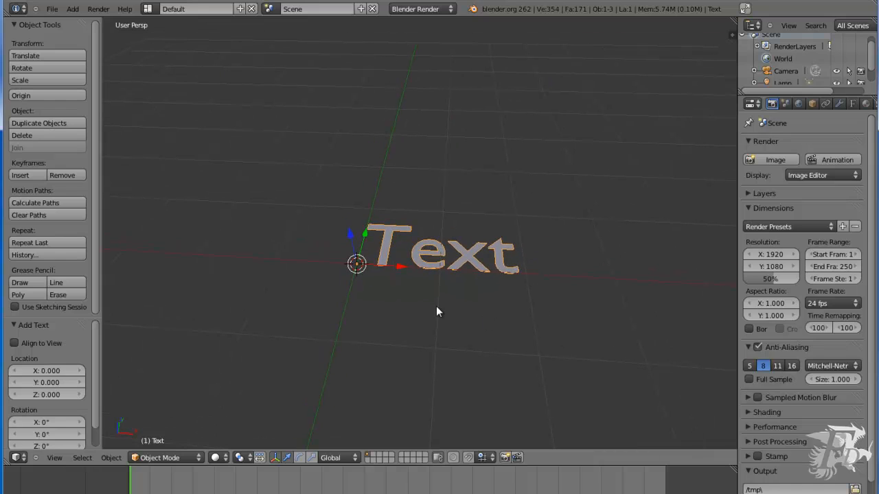
middle_drag(437, 311, 463, 301)
Replace the default wording of the text object with "FenixDiscom"
key(Tab)
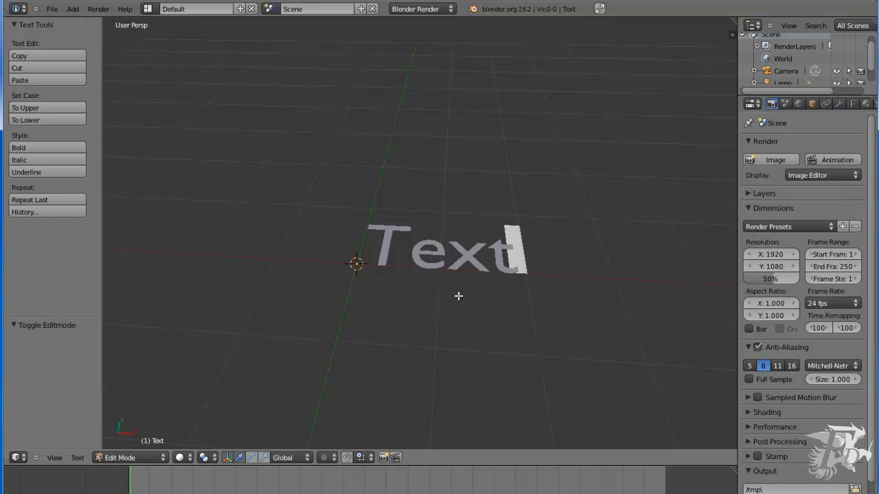
key(BackSpace)
key(BackSpace)
key(BackSpace)
key(BackSpace)
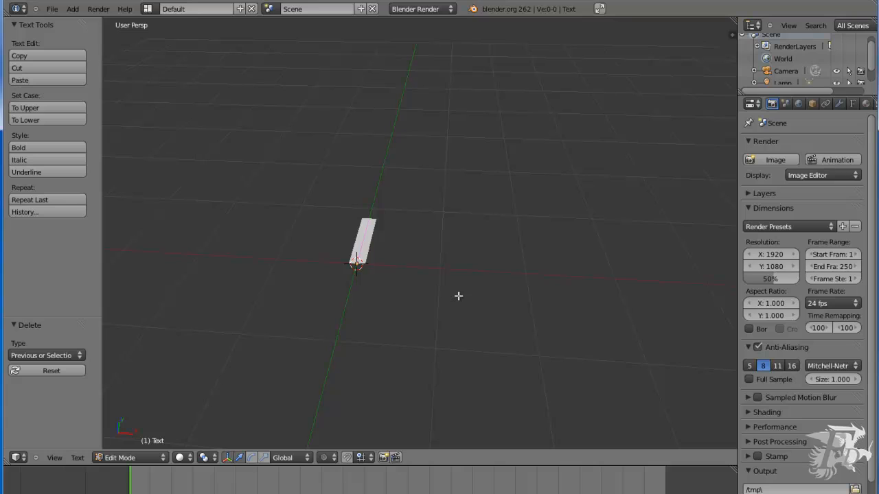
text(Fe)
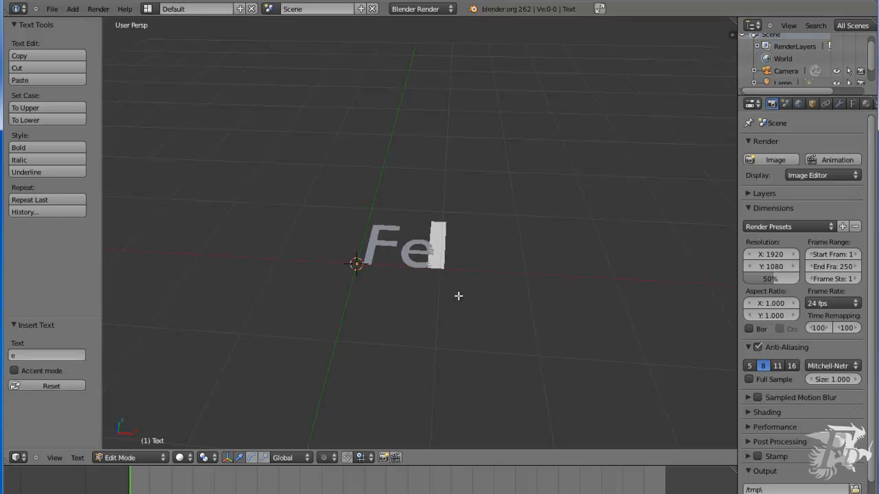
text(nixD)
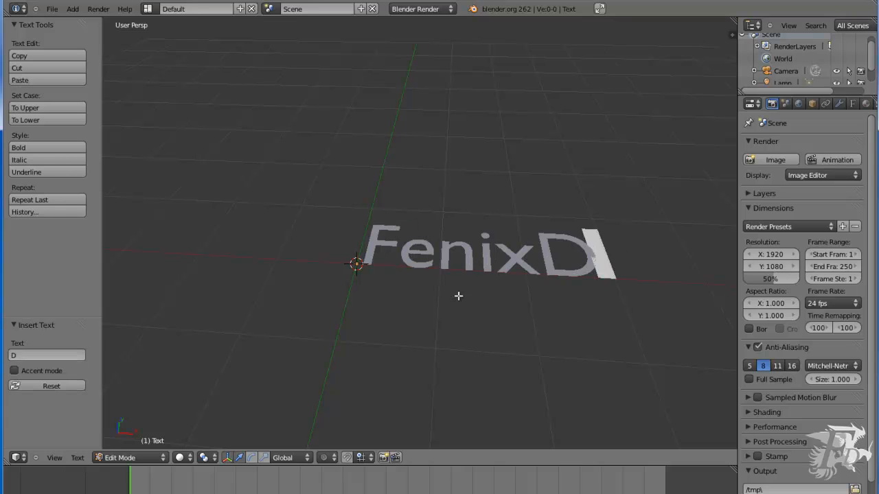
text(iscom)
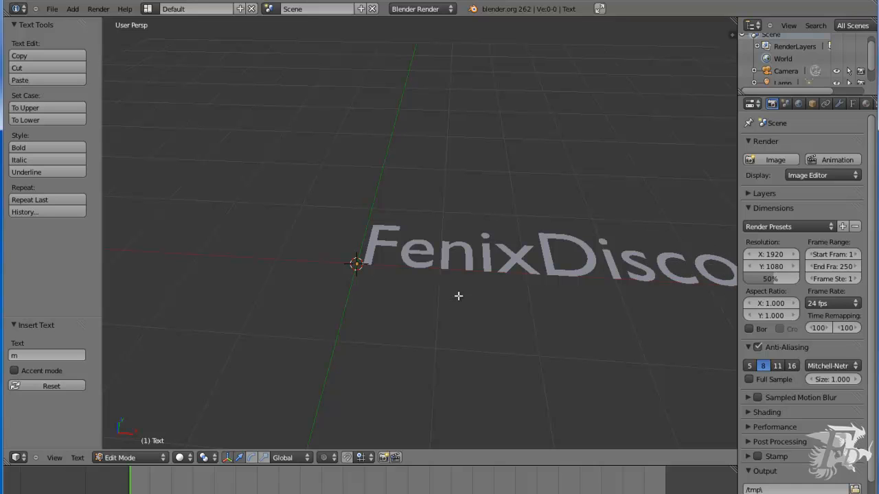
middle_drag(574, 307, 481, 313)
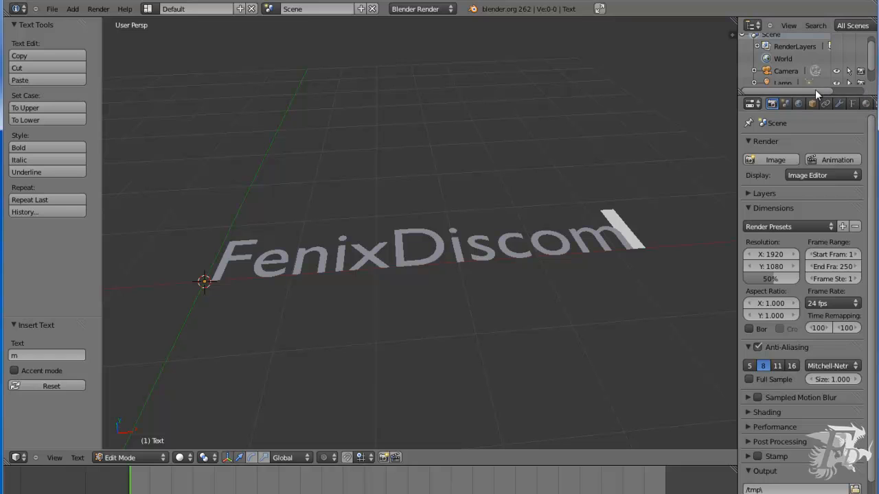
Enlarge the outliner area and set the text object's fill mode to Both in its font settings
drag(836, 92, 837, 164)
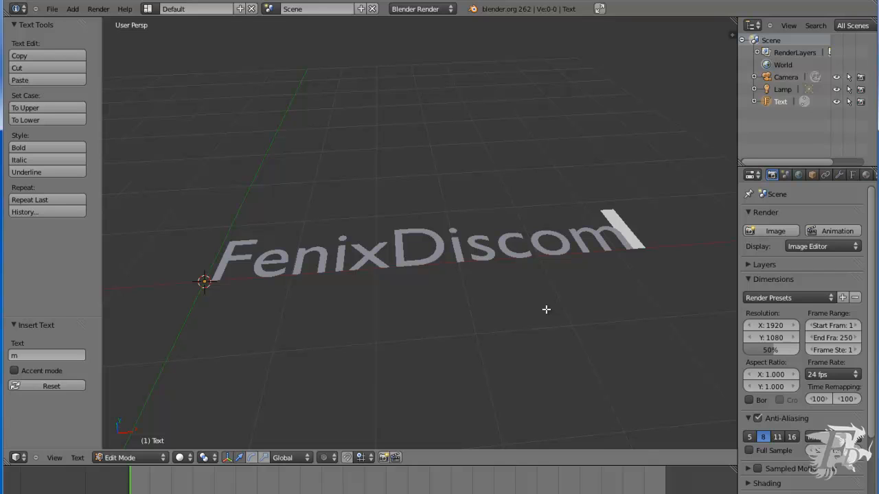
key(Tab)
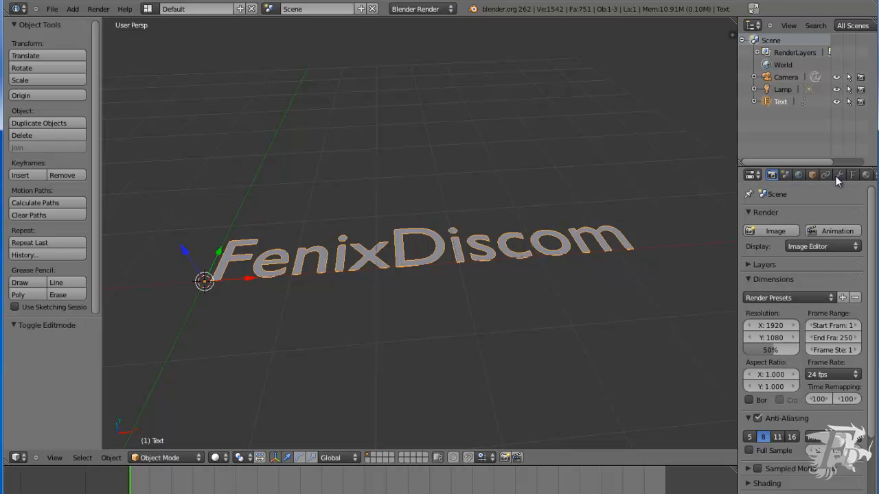
click(853, 175)
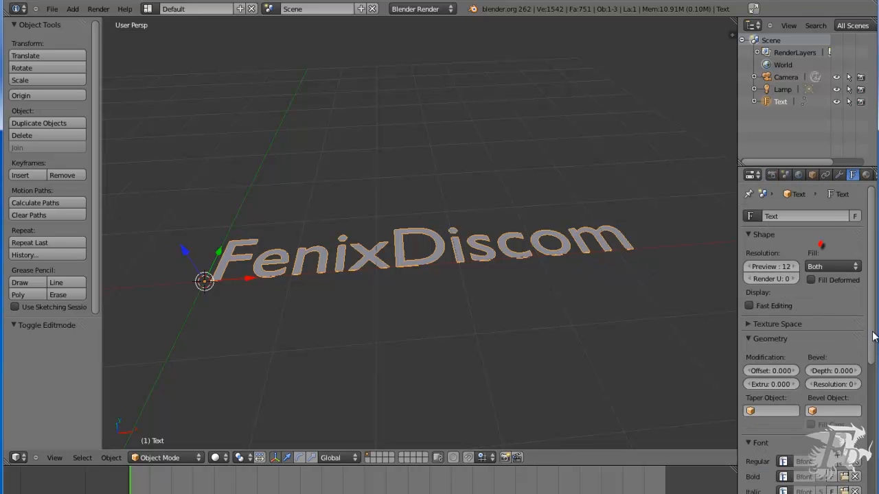
scroll(875, 366, down, 5)
scroll(876, 366, up, 6)
click(824, 268)
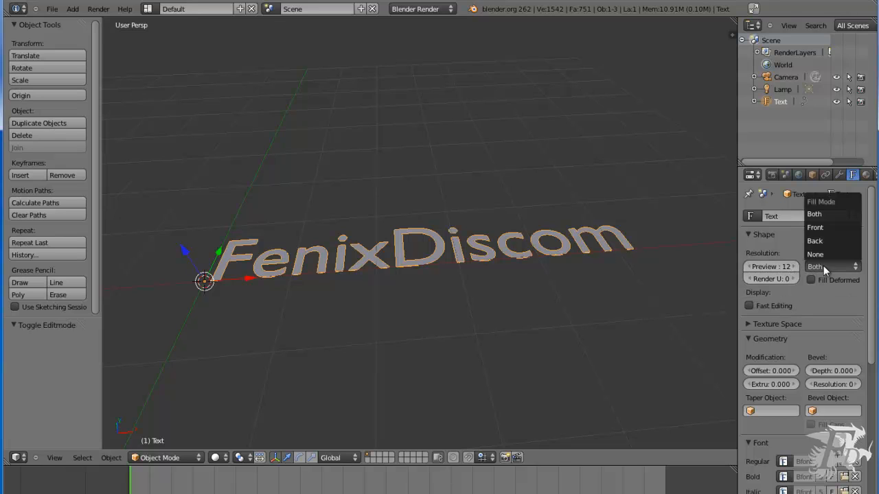
click(823, 213)
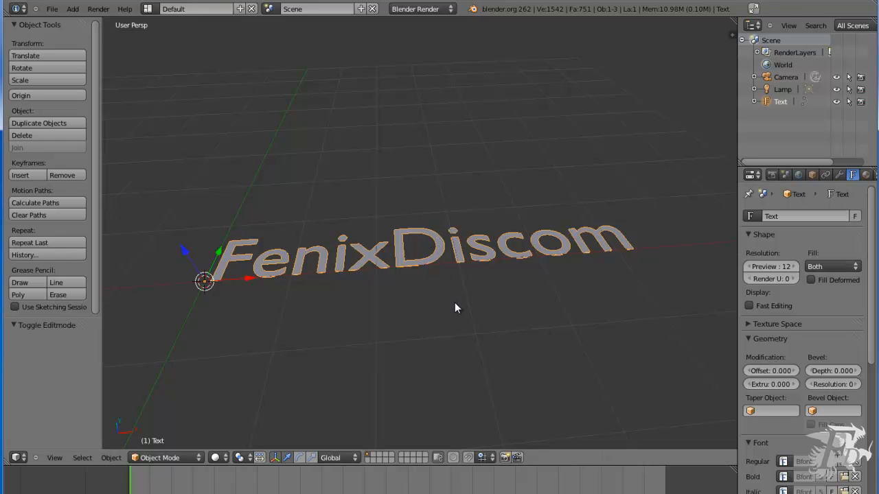
Extrude the text by 0.120 and give it a bevel depth of 0.058
middle_drag(454, 306, 445, 323)
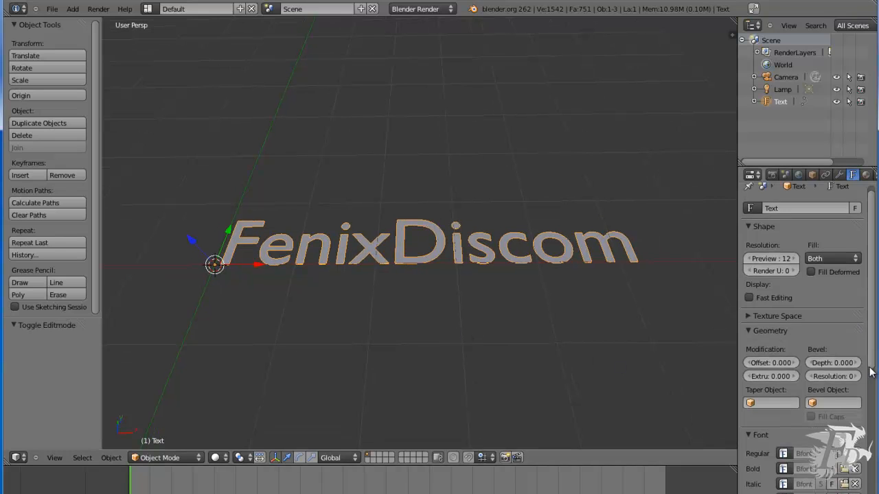
scroll(755, 227, down, 3)
key(ctrl+z)
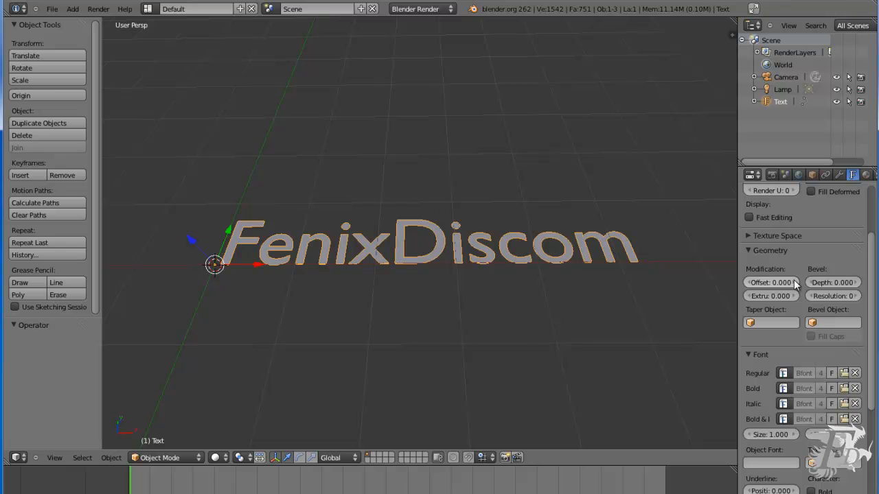
mouse_move(795, 280)
mouse_down()
mouse_move(803, 280)
mouse_move(788, 281)
mouse_move(795, 285)
mouse_up()
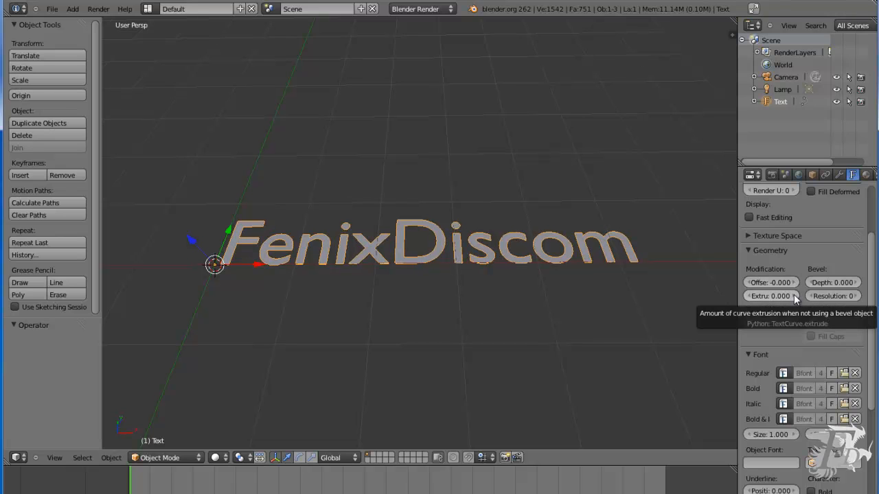
drag(793, 294, 798, 293)
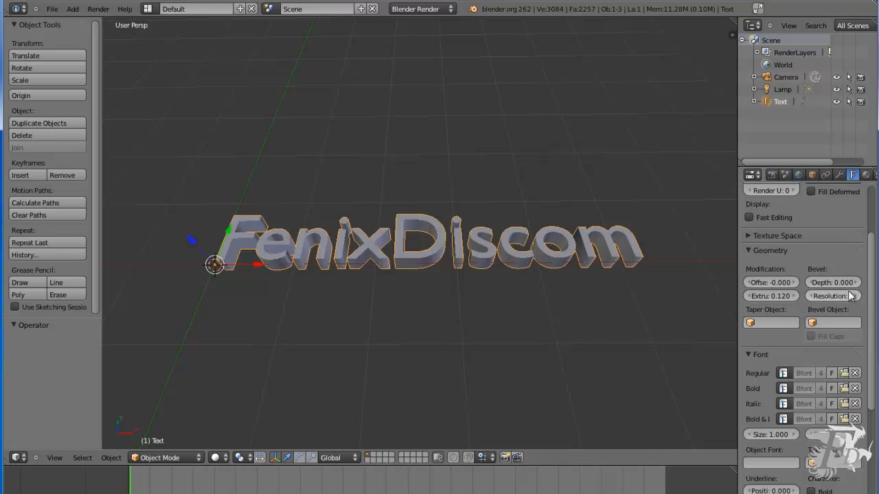
drag(855, 283, 870, 288)
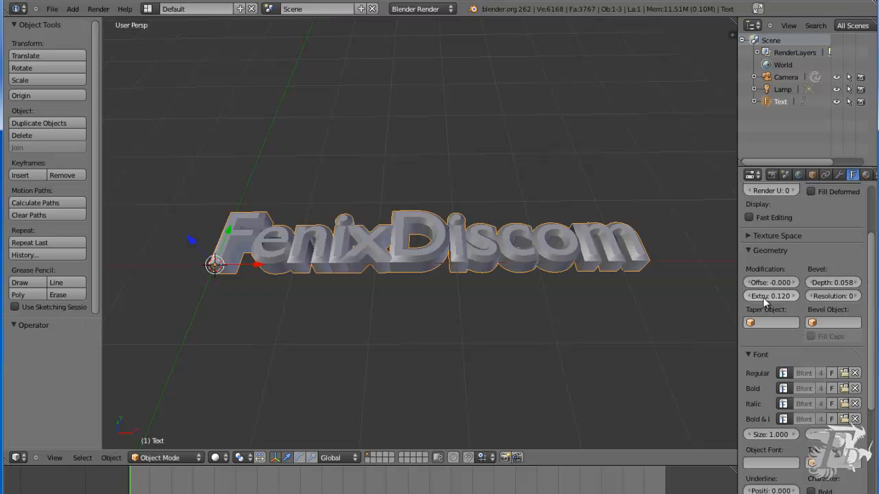
Set the text's extrusion to 0.040 and its offset to -0.008
drag(752, 300, 750, 300)
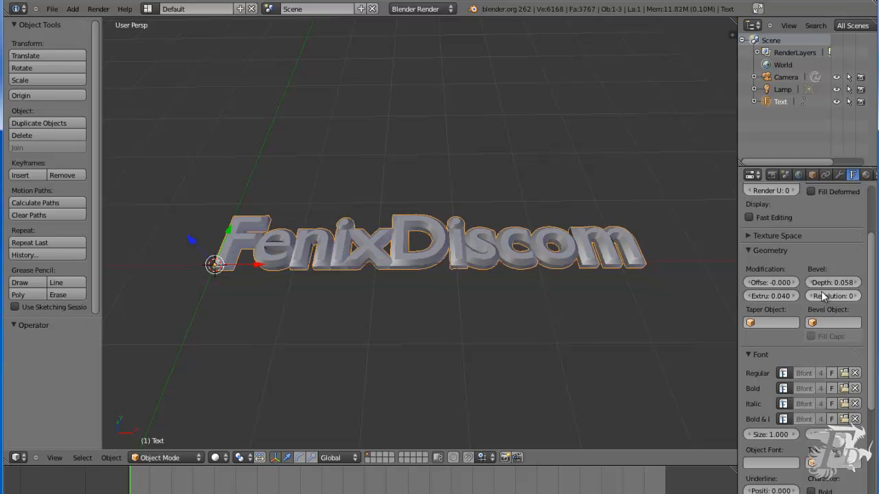
drag(794, 283, 791, 279)
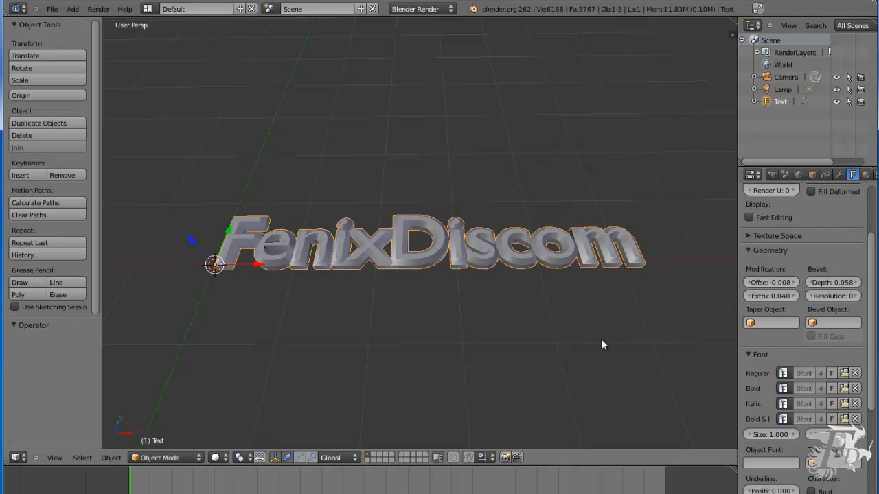
middle_drag(554, 323, 570, 340)
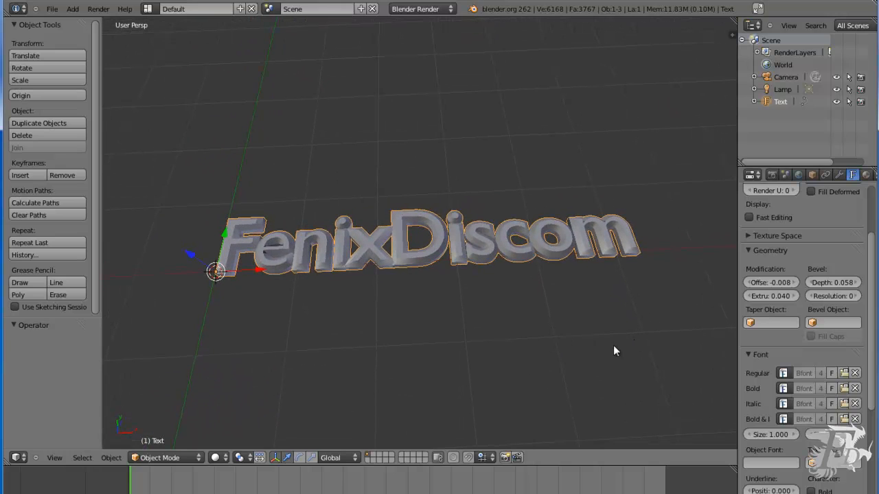
middle_drag(504, 315, 502, 315)
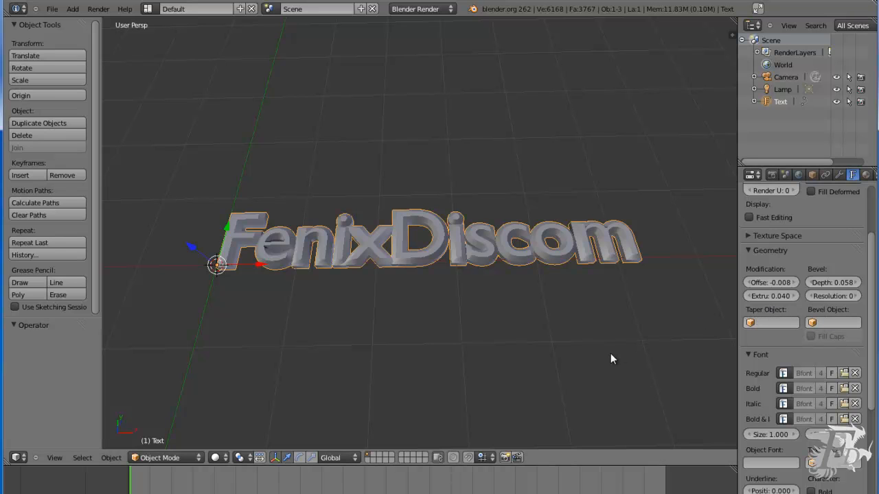
middle_drag(609, 358, 612, 324)
middle_drag(613, 318, 582, 303)
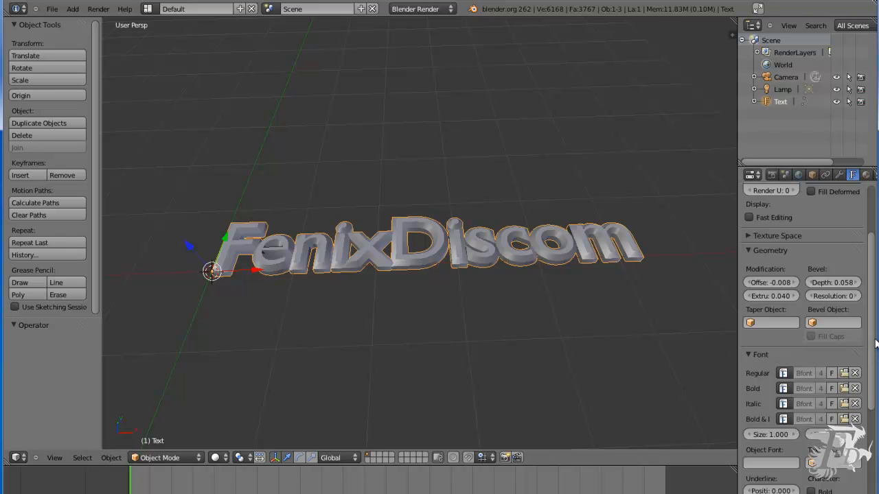
Load ChaparralPro-Bold.otf from C:\Windows\Fonts as the text's regular font
drag(877, 341, 874, 391)
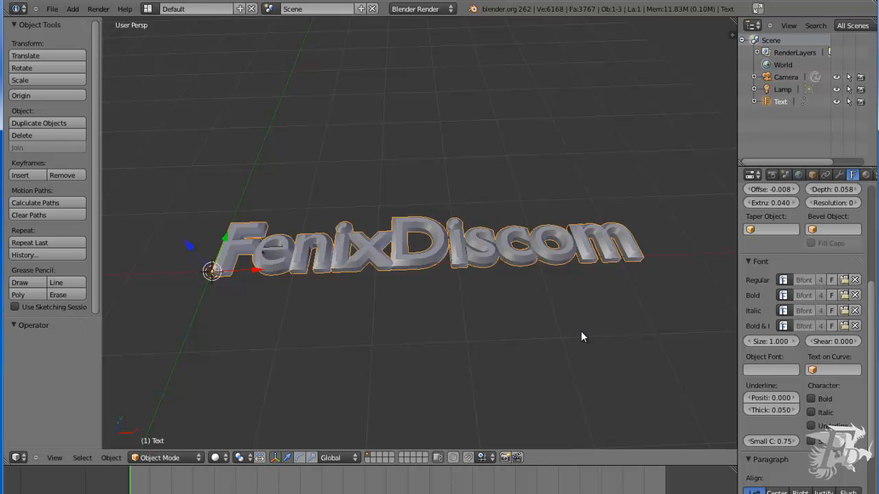
click(843, 280)
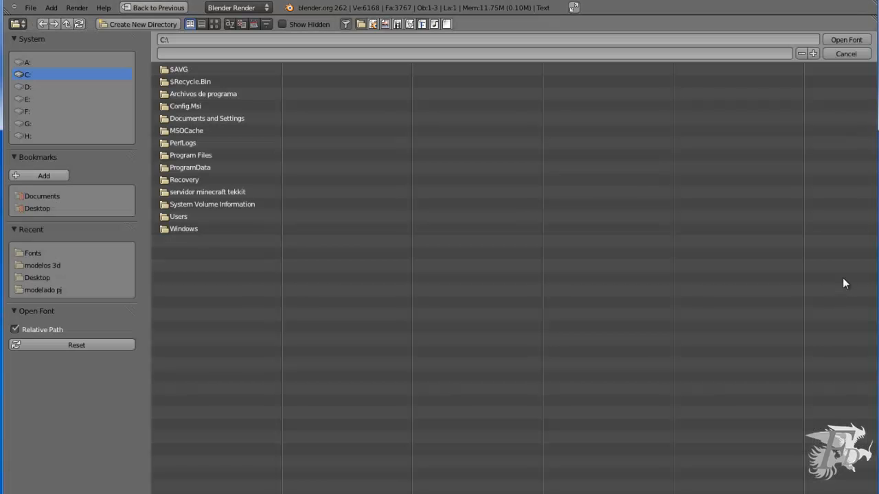
click(184, 229)
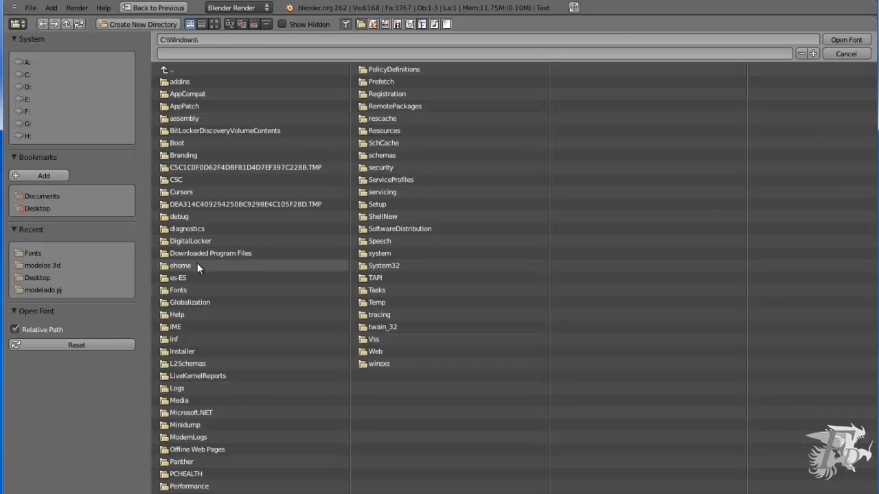
click(183, 289)
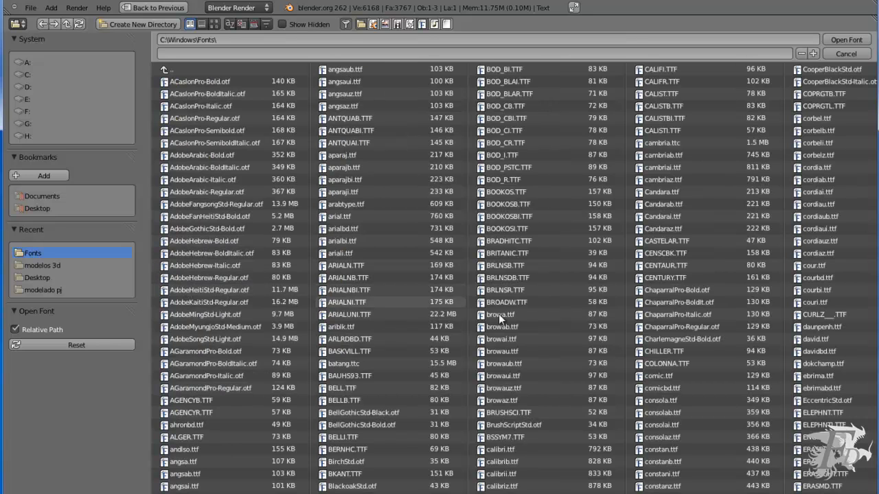
scroll(514, 279, down, 8)
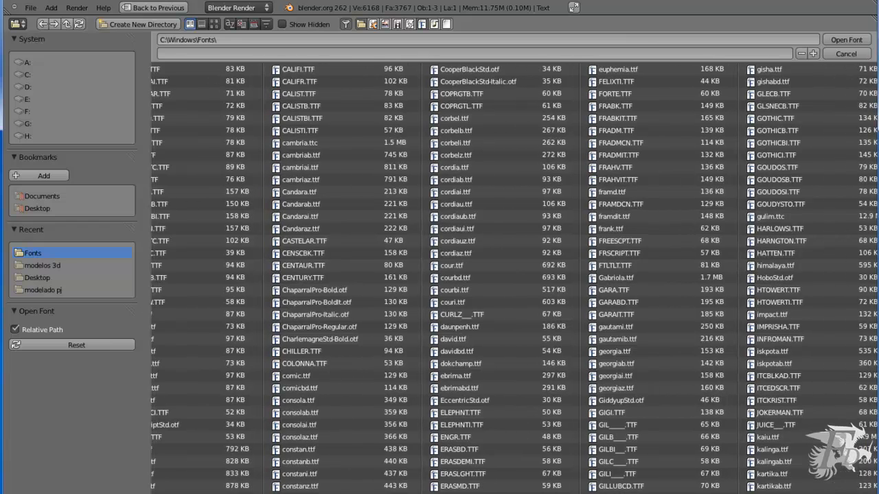
scroll(514, 279, up, 2)
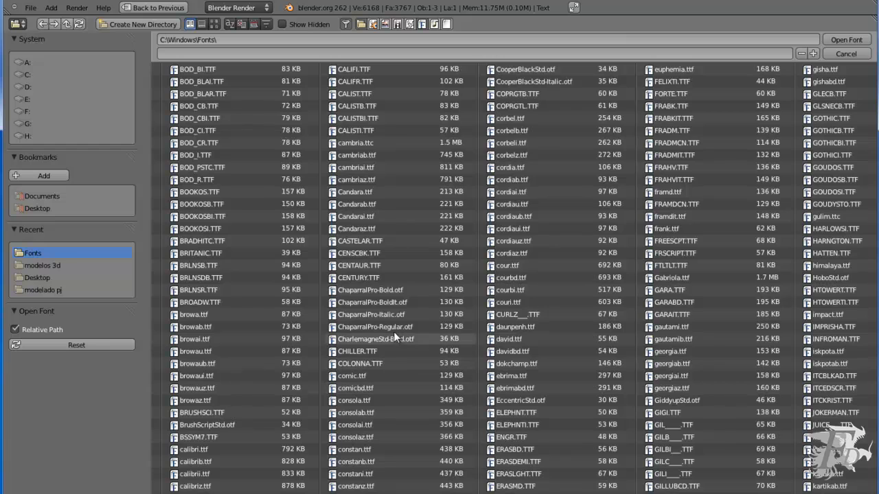
click(384, 291)
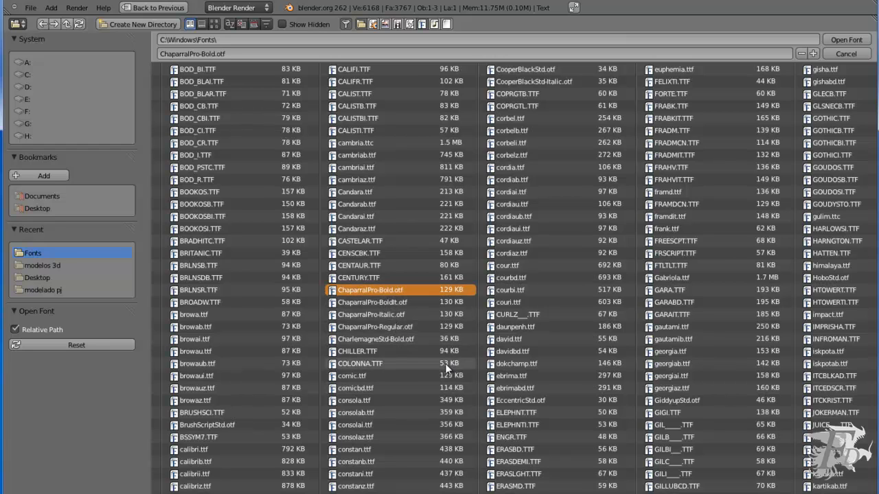
double_click(368, 290)
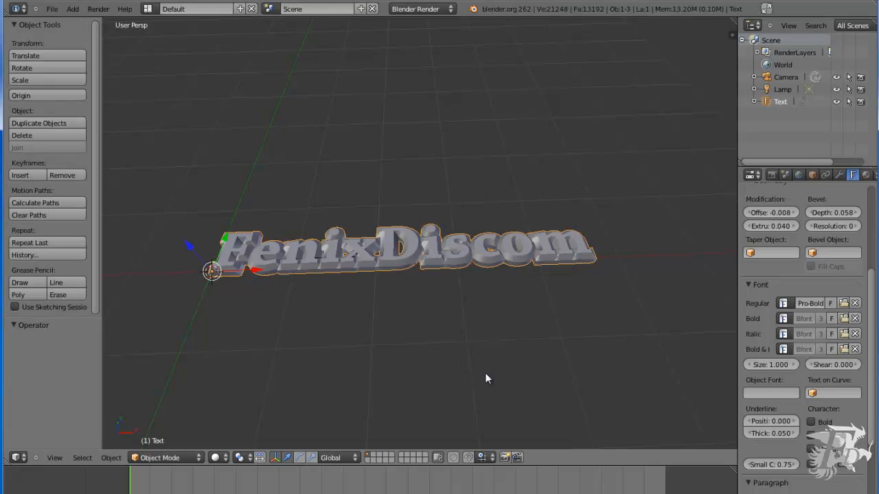
mouse_move(454, 307)
middle_down()
mouse_move(461, 350)
mouse_move(453, 320)
middle_up()
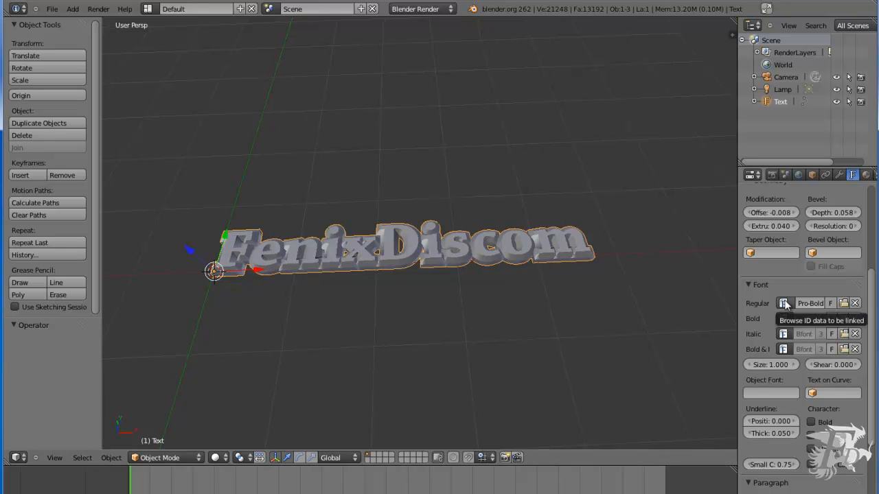
Switch the text's regular font between Bfont and ChaparralPro-Bold to compare them, ending on ChaparralPro-Bold
click(783, 304)
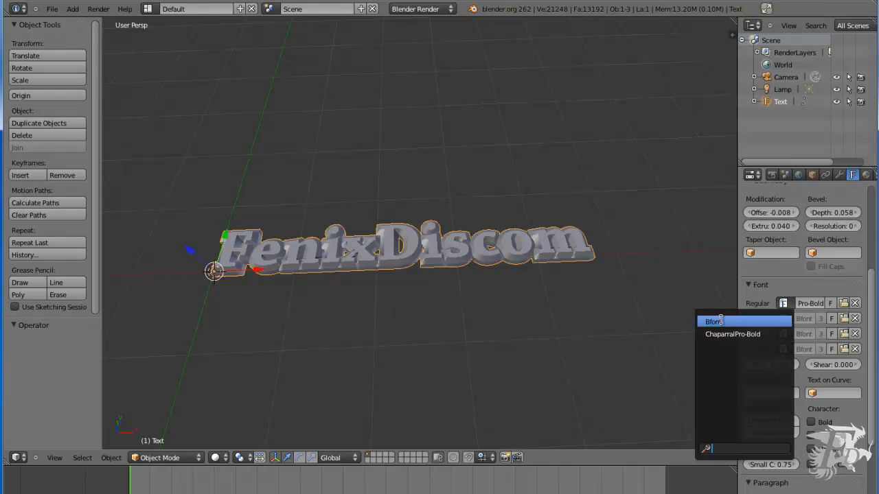
click(720, 320)
click(783, 303)
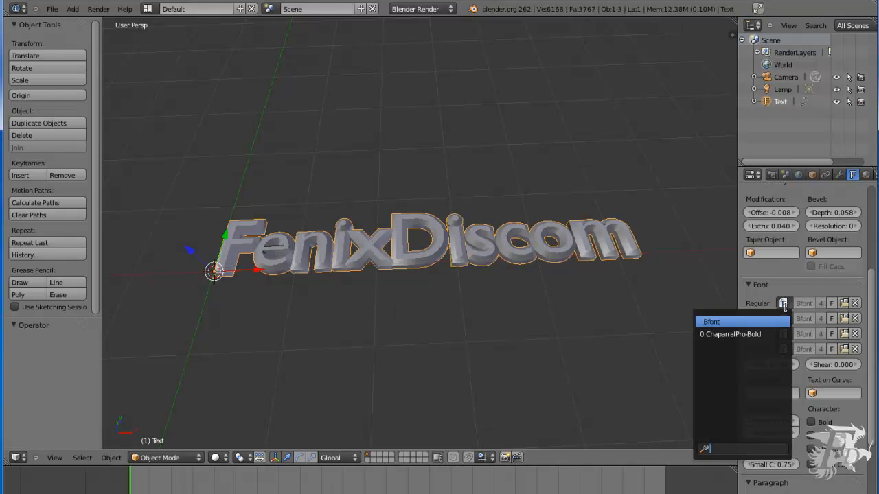
click(743, 336)
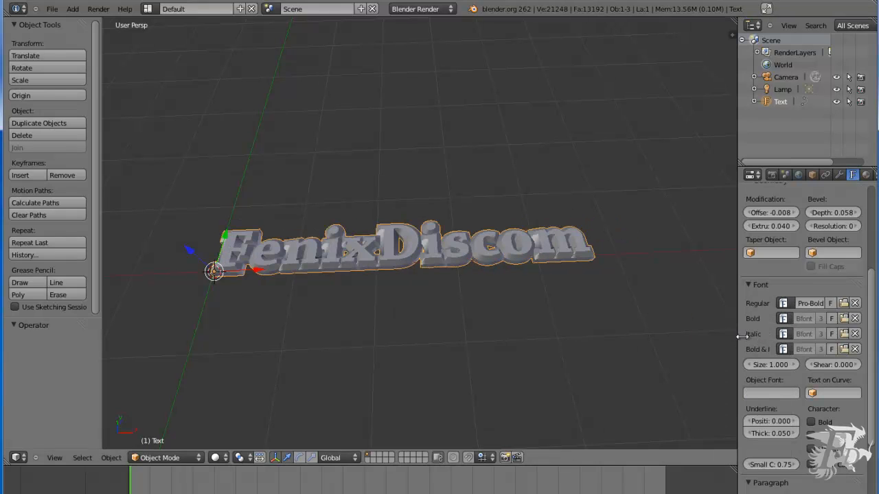
click(784, 304)
click(741, 323)
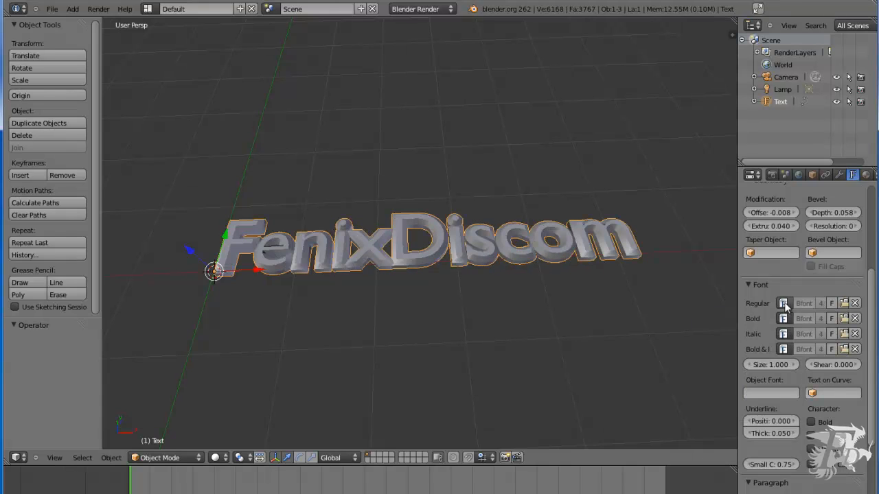
click(783, 304)
click(747, 333)
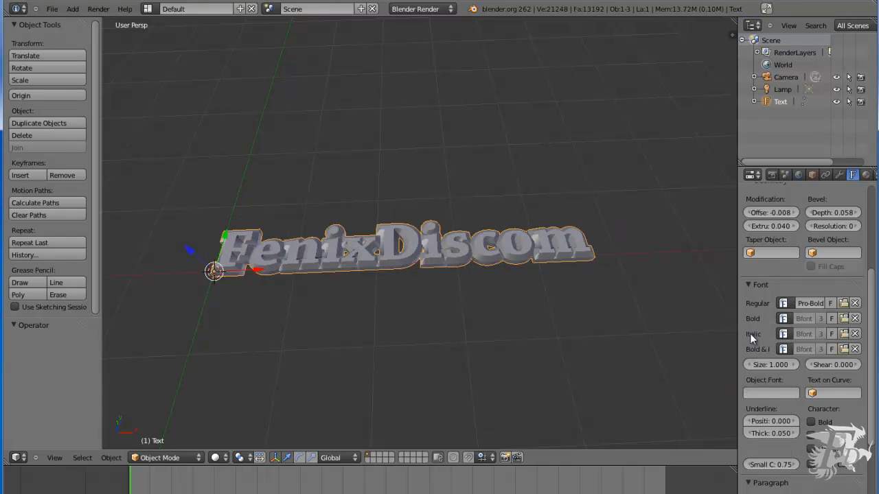
middle_drag(505, 351, 525, 320)
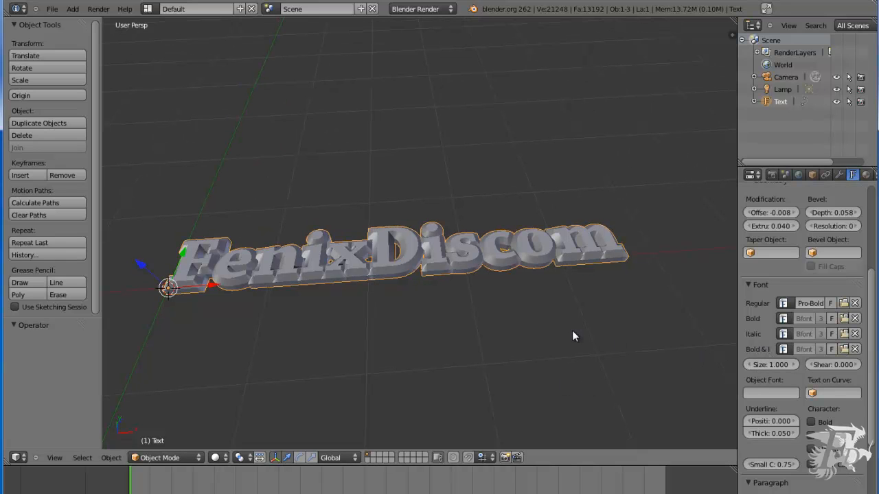
middle_drag(573, 331, 574, 321)
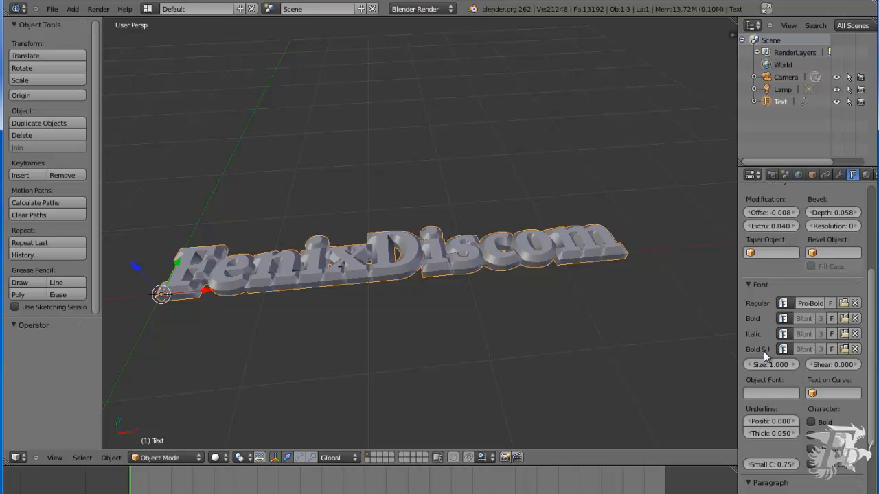
mouse_move(528, 351)
middle_down()
mouse_move(516, 352)
mouse_move(526, 328)
mouse_move(535, 334)
mouse_move(524, 363)
middle_up()
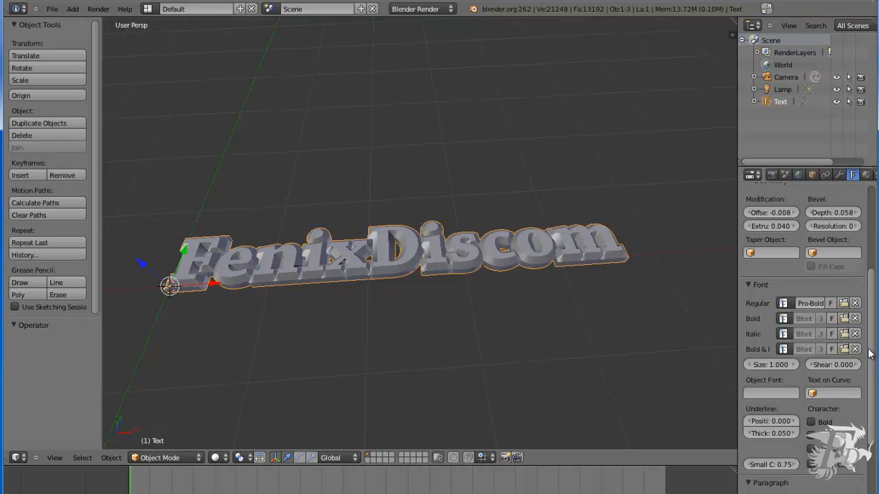
scroll(858, 350, down, 3)
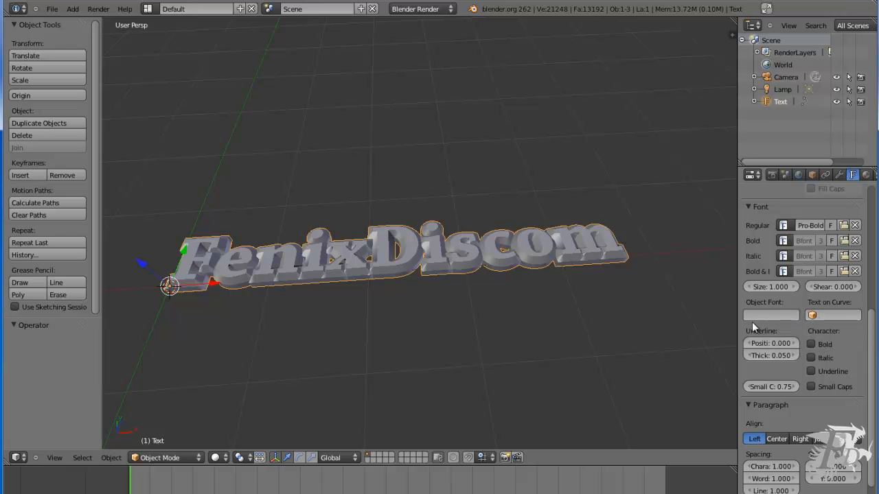
Place the 3D cursor in front of the text at about X 1.84, Y -1.37, Z -0.96 and add a Bezier curve there
middle_drag(444, 334, 450, 269)
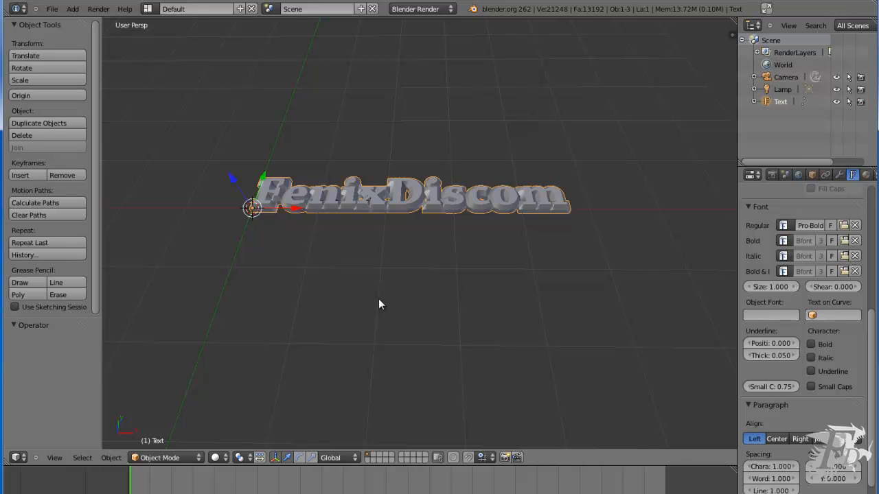
click(375, 320)
middle_drag(466, 387, 468, 383)
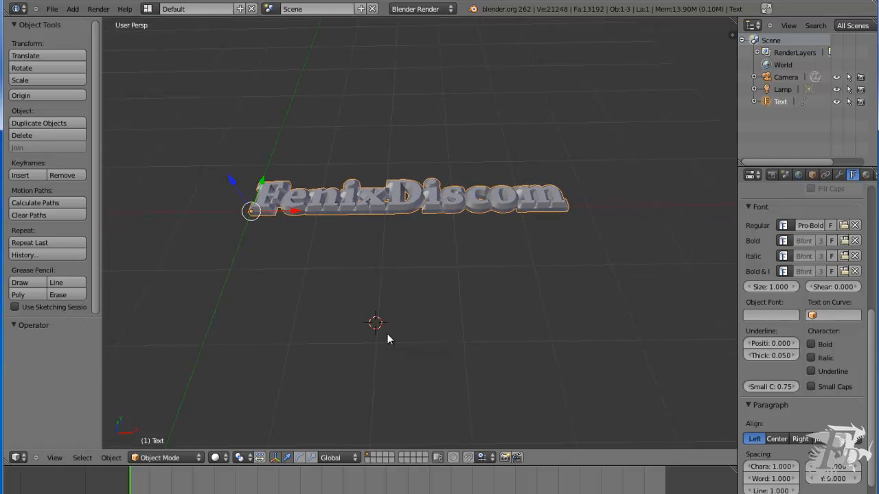
click(73, 9)
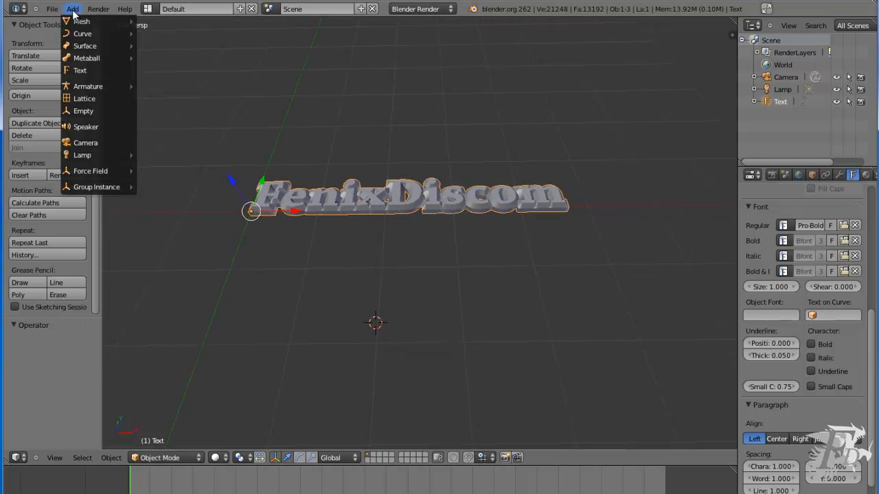
mouse_move(80, 33)
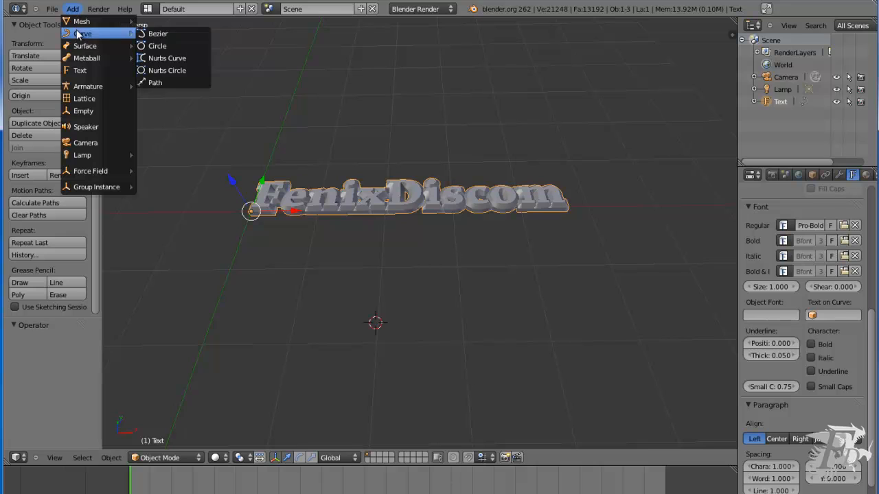
click(157, 34)
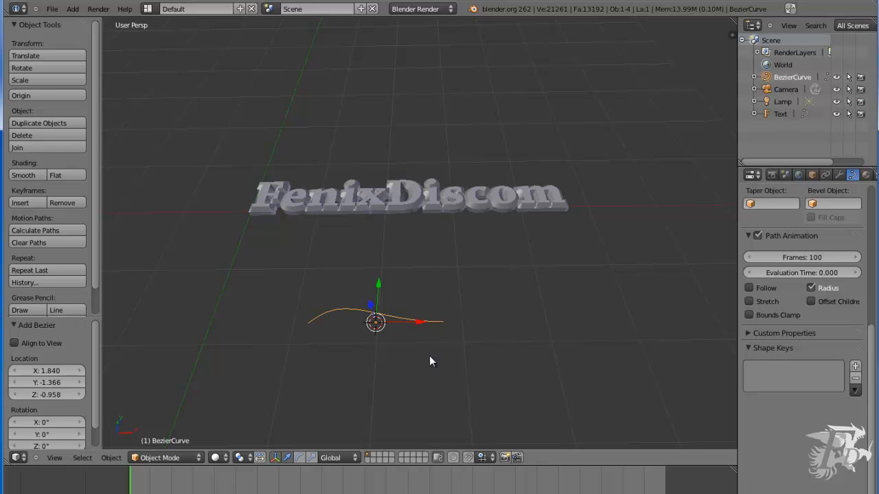
In Edit Mode, move the curve's start point by about (-1.28, 0.16, 0.13) and its inner handle by about (0.31, 0.59, 0.43)
key(Tab)
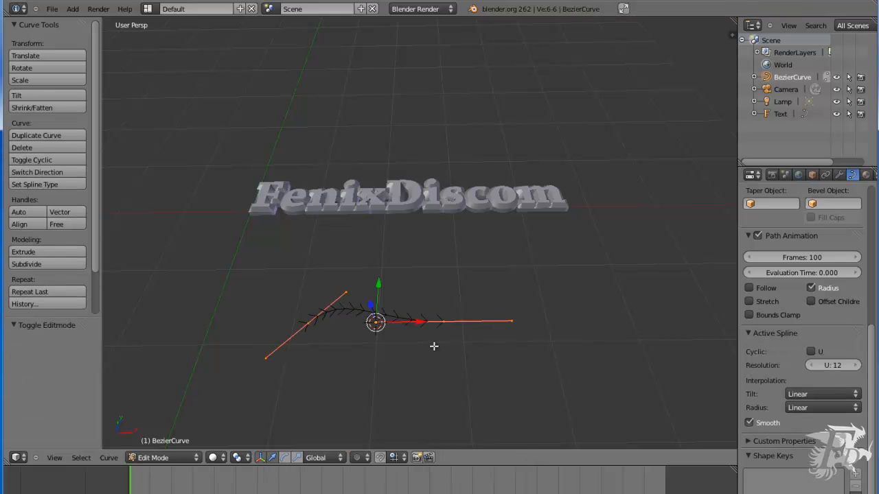
scroll(387, 359, up, 2)
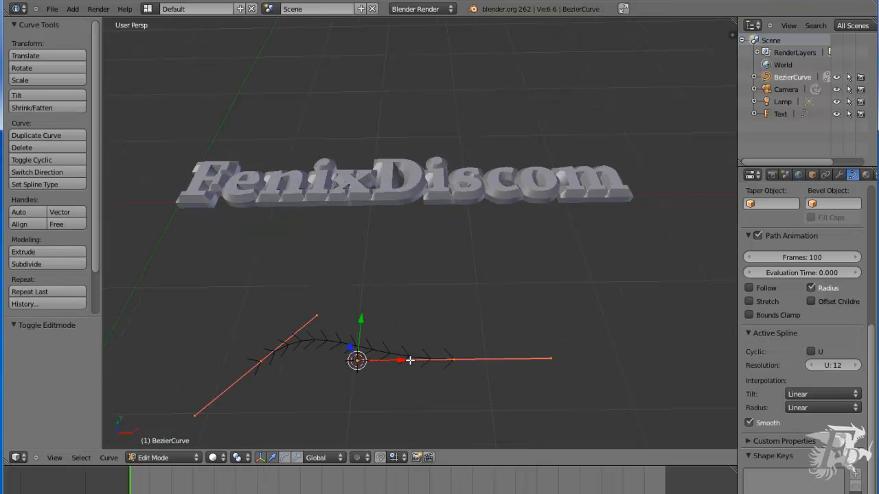
shift+middle_drag(453, 327, 459, 231)
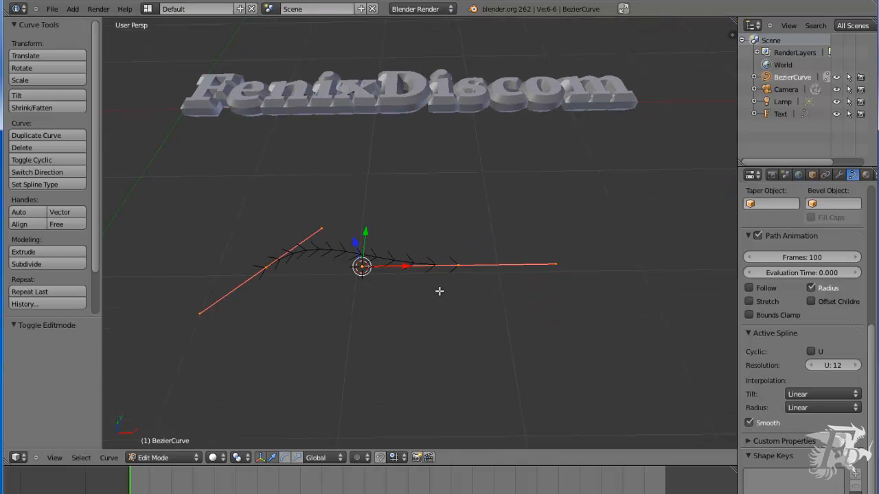
right_click(265, 266)
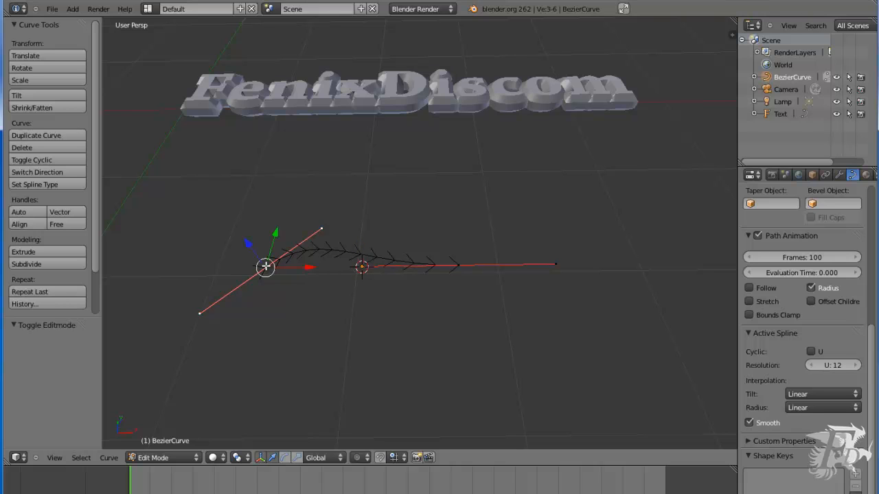
key(g)
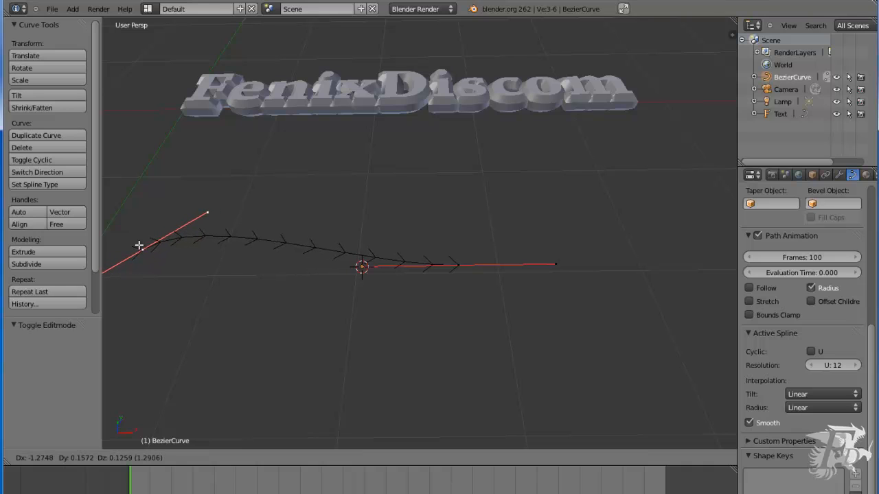
click(139, 245)
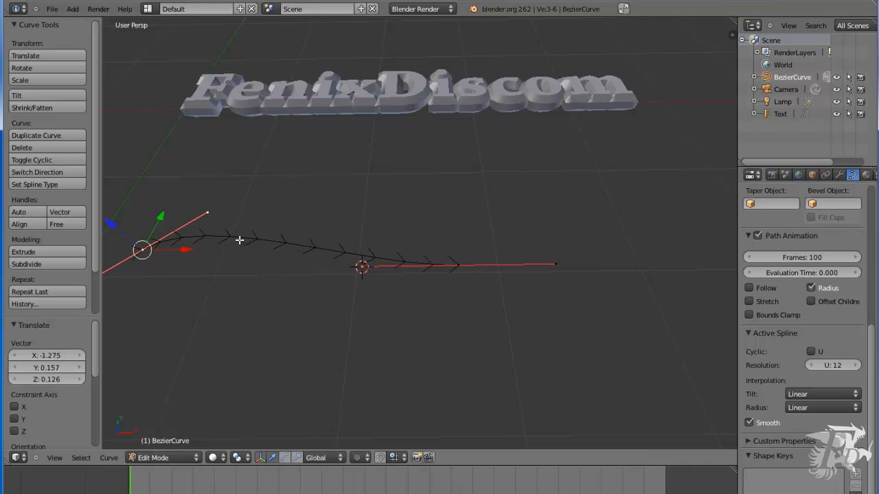
right_click(206, 212)
key(g)
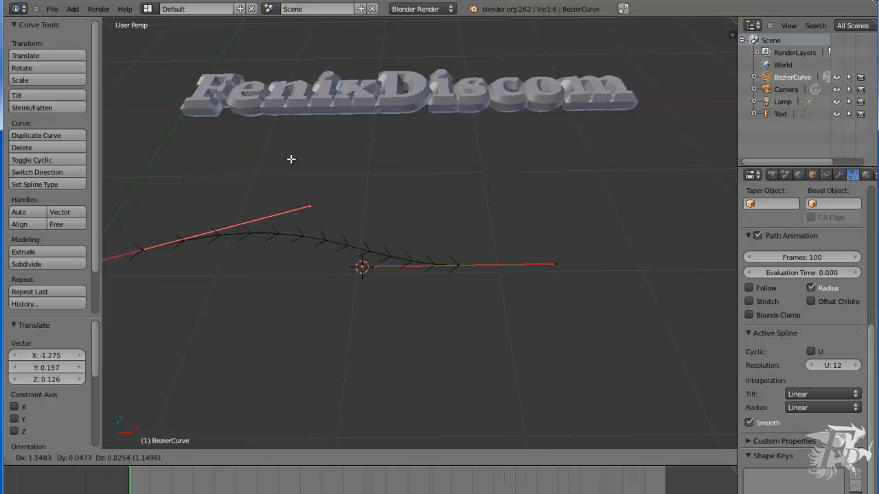
click(233, 147)
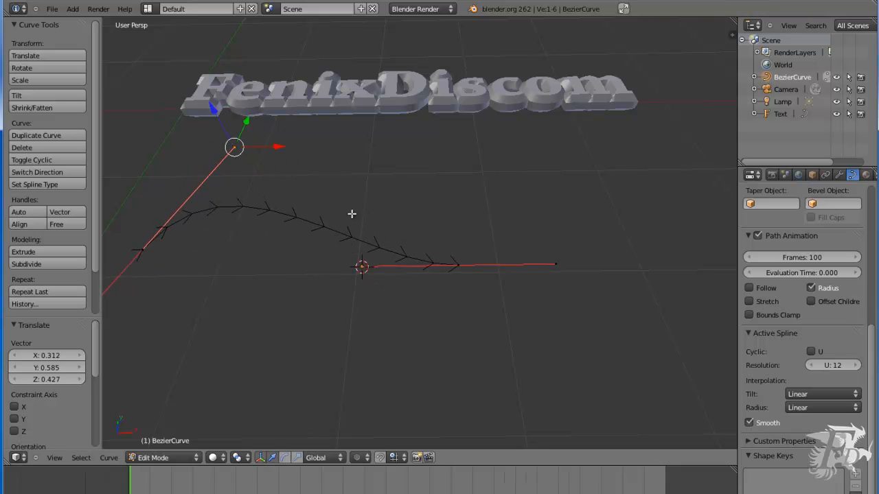
Move the curve's end point by about (1.55, 0.11, 0.07) and its inner handle by about (-0.77, -1.14, -0.83)
right_click(458, 265)
key(g)
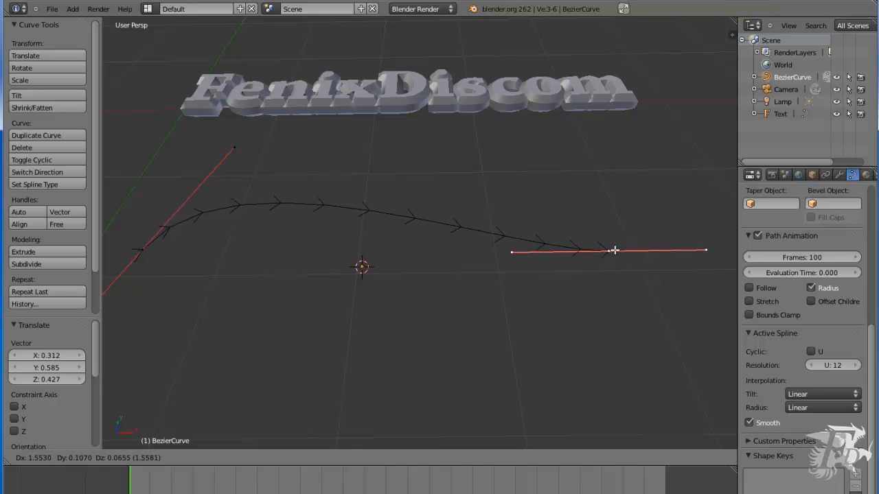
click(612, 251)
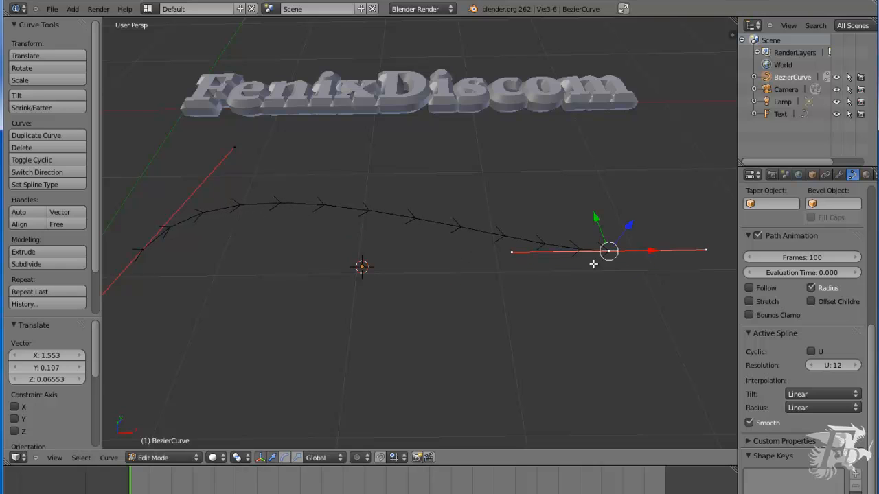
right_click(512, 251)
key(g)
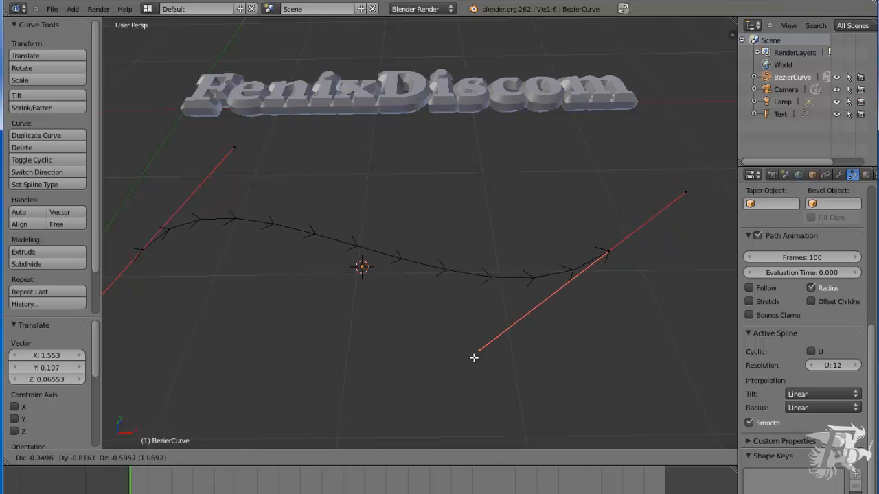
click(440, 393)
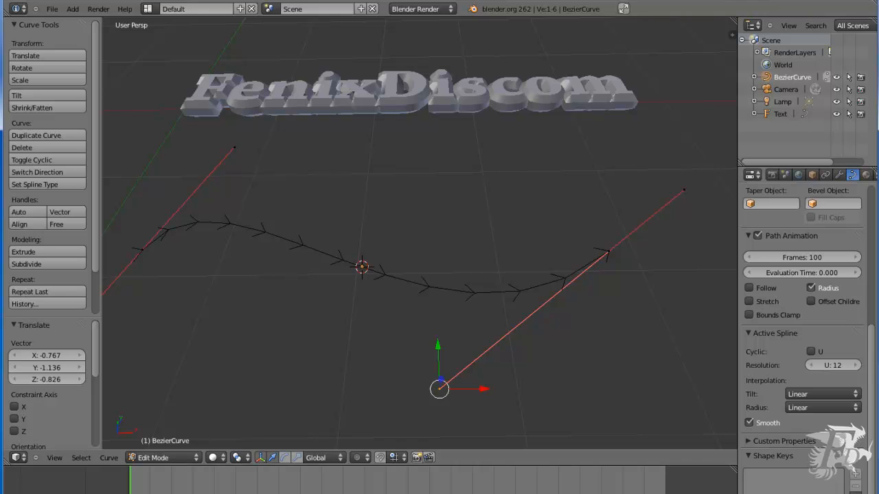
Make the FenixDiscom text object follow BezierCurve and inspect the curved lettering
click(785, 114)
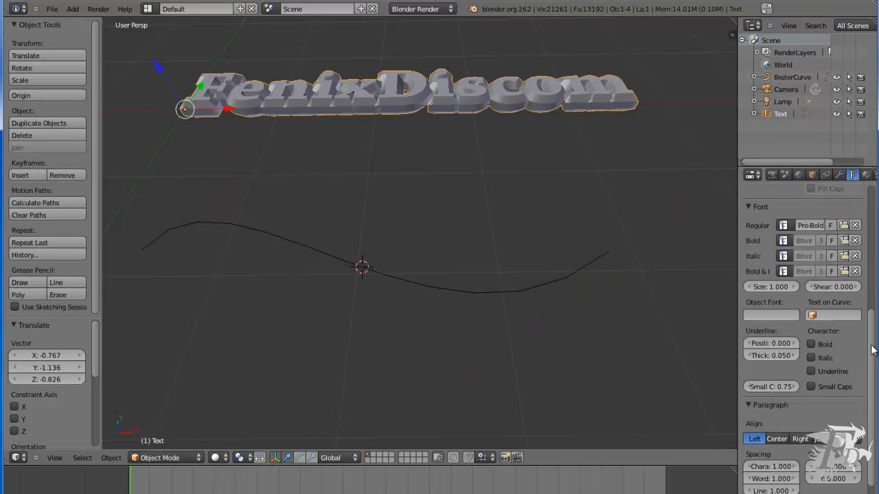
click(817, 315)
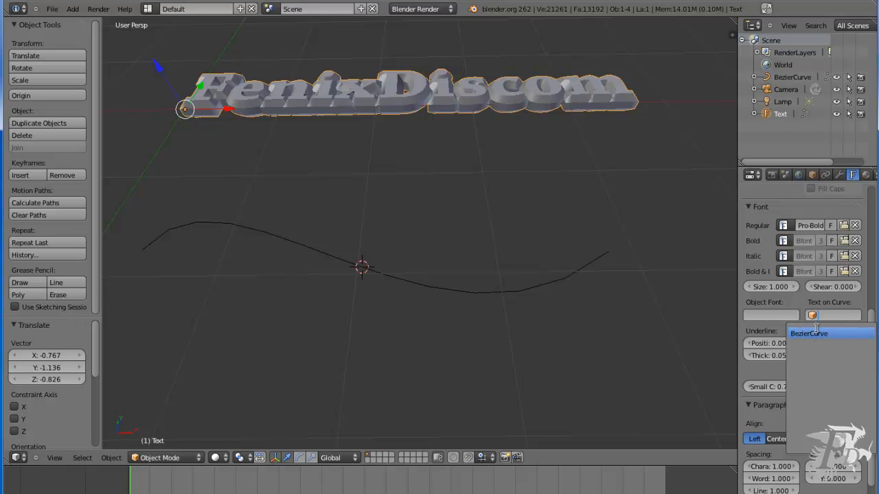
click(810, 333)
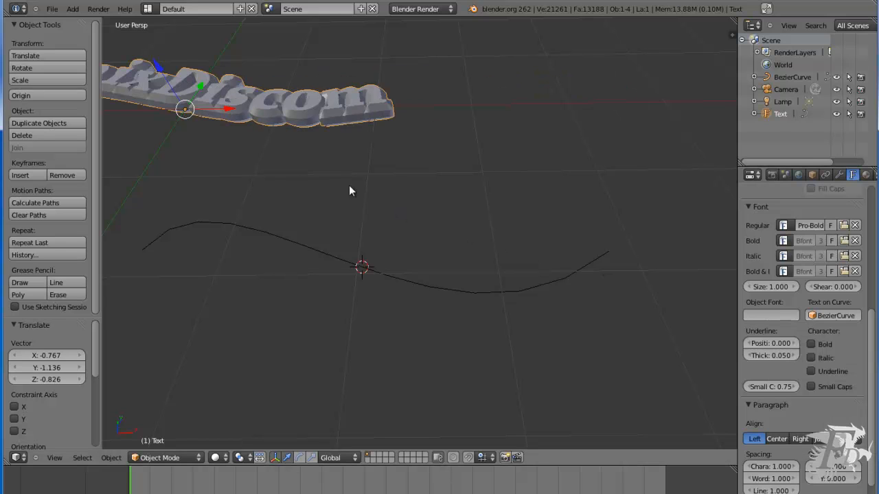
middle_drag(235, 167, 492, 223)
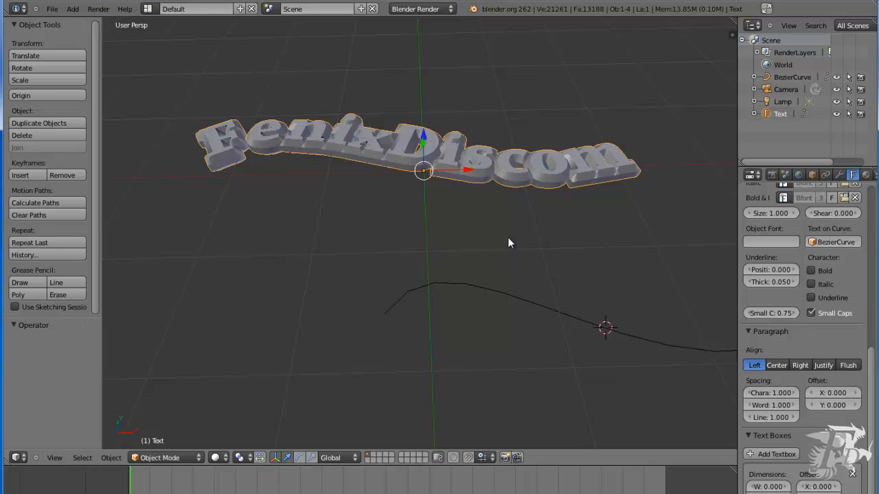
Undo the text's small caps and text-on-curve changes
key(ctrl+z)
key(ctrl+z)
key(ctrl+z)
In Edit Mode, add a second line reading "Aprender no cuesta nada" below FenixDiscom and return to Object Mode
mouse_move(526, 227)
middle_down()
mouse_move(475, 235)
mouse_move(501, 236)
mouse_move(515, 223)
middle_up()
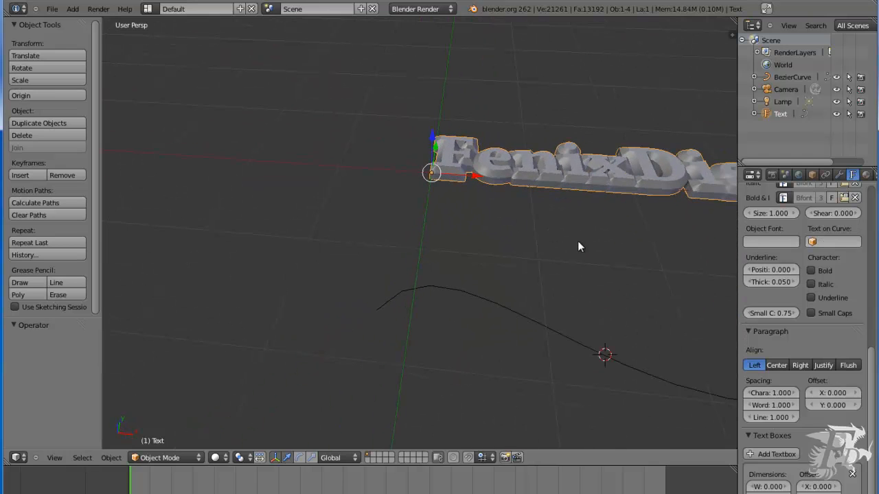
middle_drag(614, 252, 396, 225)
scroll(395, 224, down, 2)
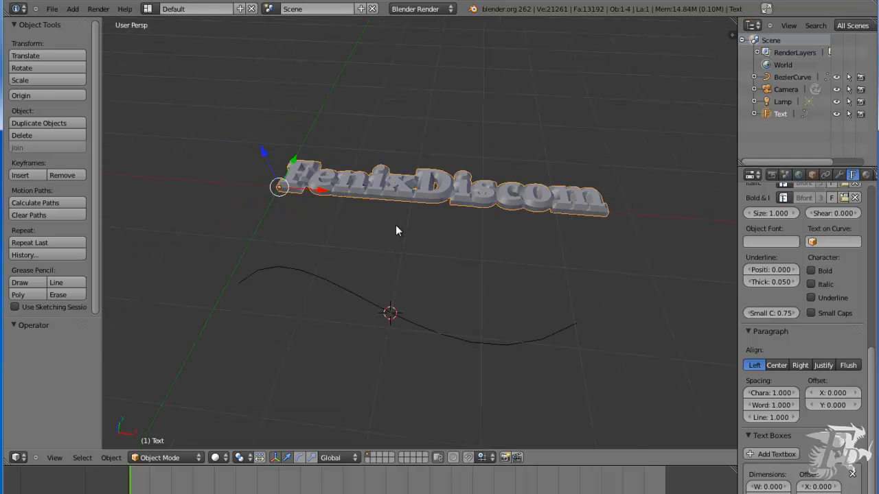
scroll(397, 227, down, 2)
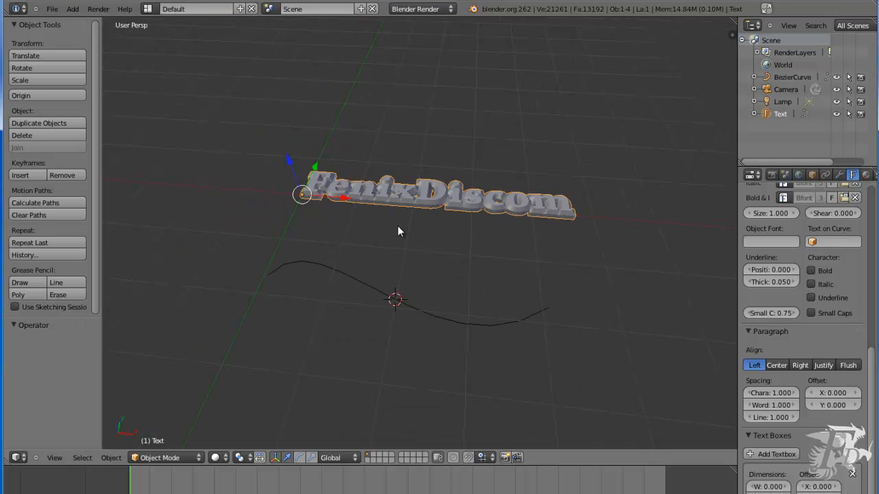
key(Tab)
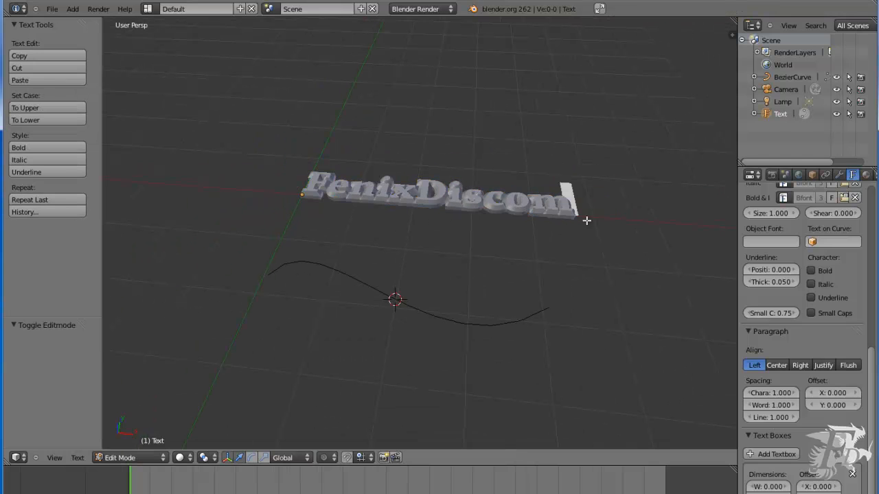
key(Return)
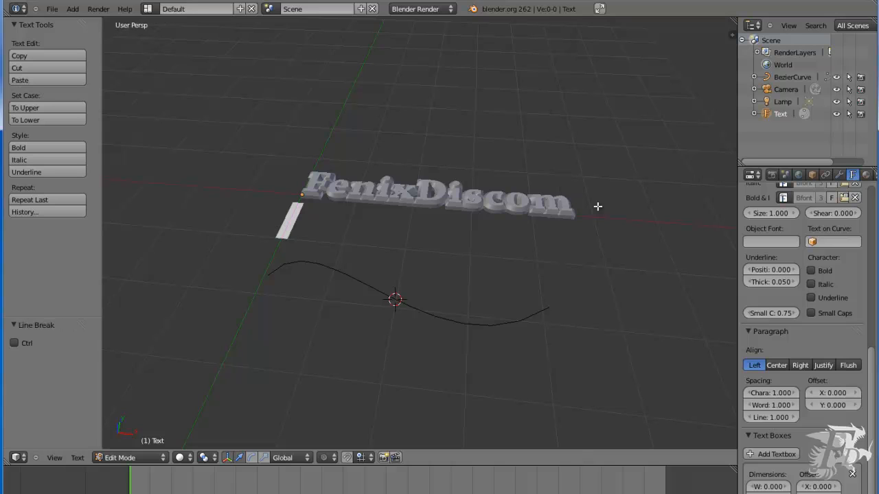
text(A)
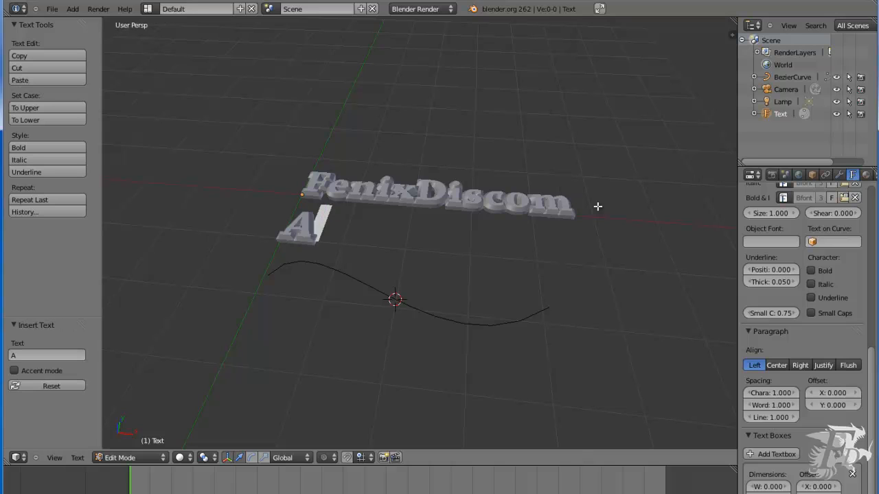
text(prender no)
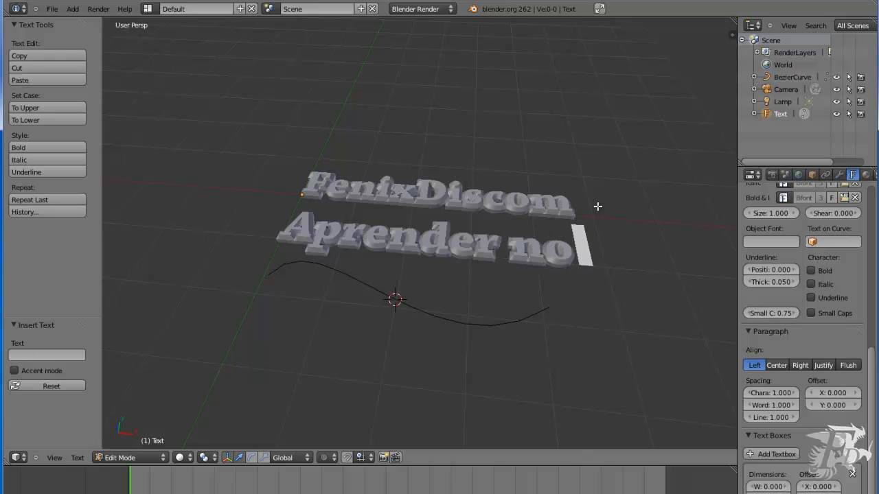
text( cuesta)
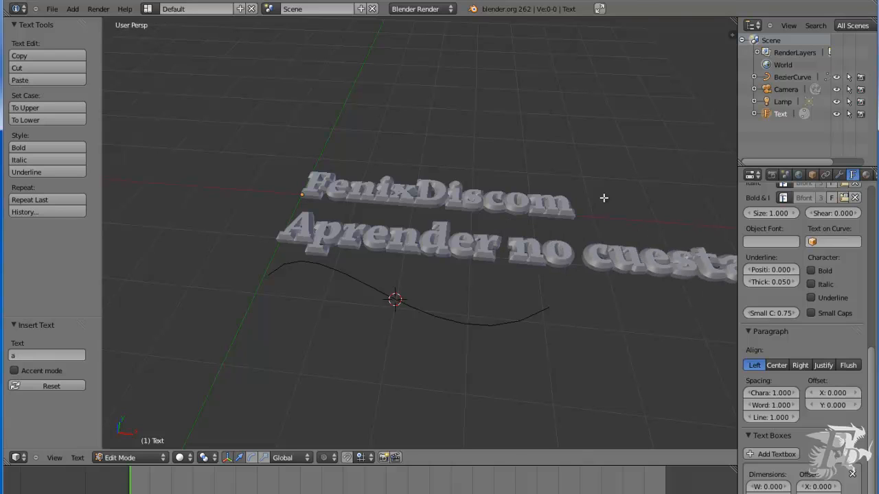
key(Tab)
Try Center and Right paragraph alignment on the two-line text and set its alignment to Justify
scroll(528, 304, down, 3)
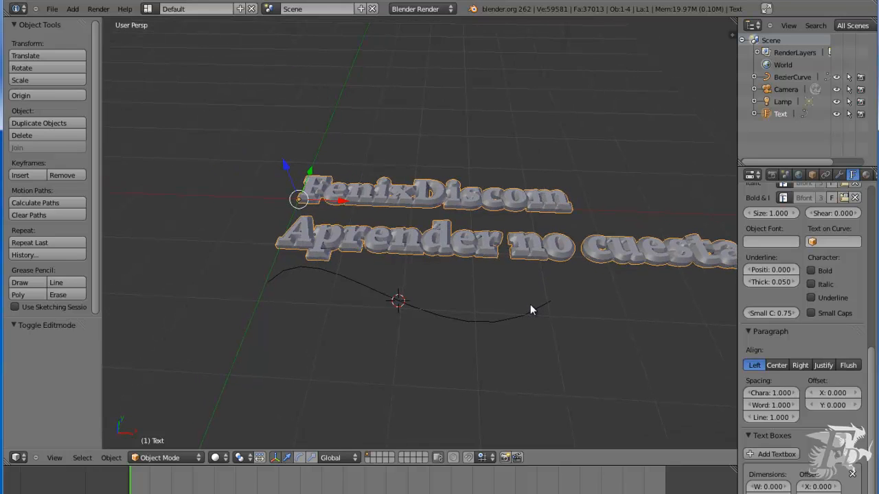
middle_drag(554, 300, 580, 300)
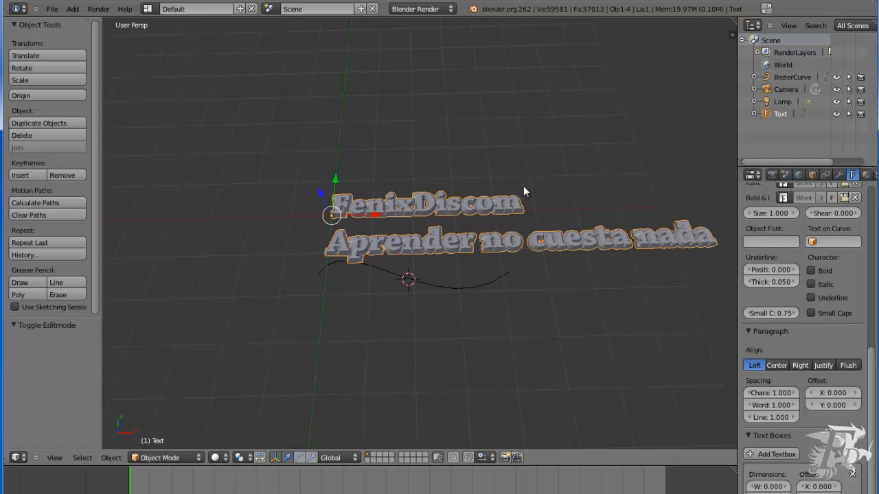
shift+middle_drag(530, 276, 472, 285)
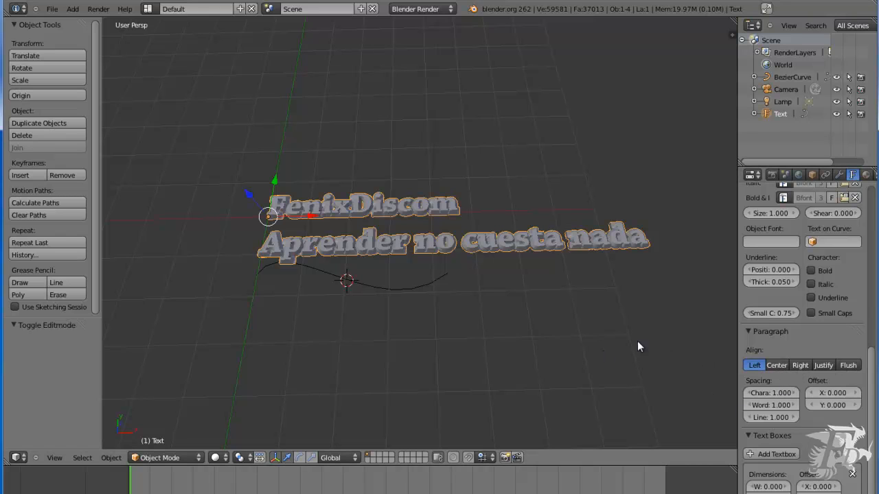
click(777, 363)
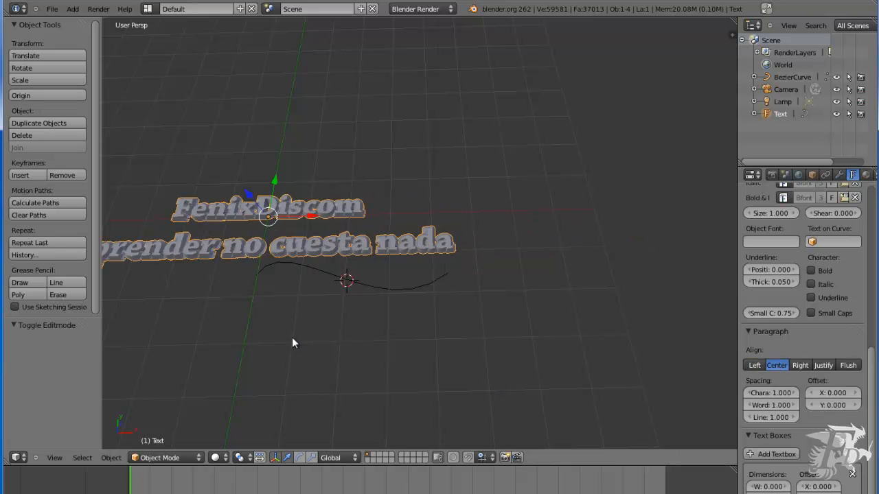
shift+middle_drag(291, 320, 355, 318)
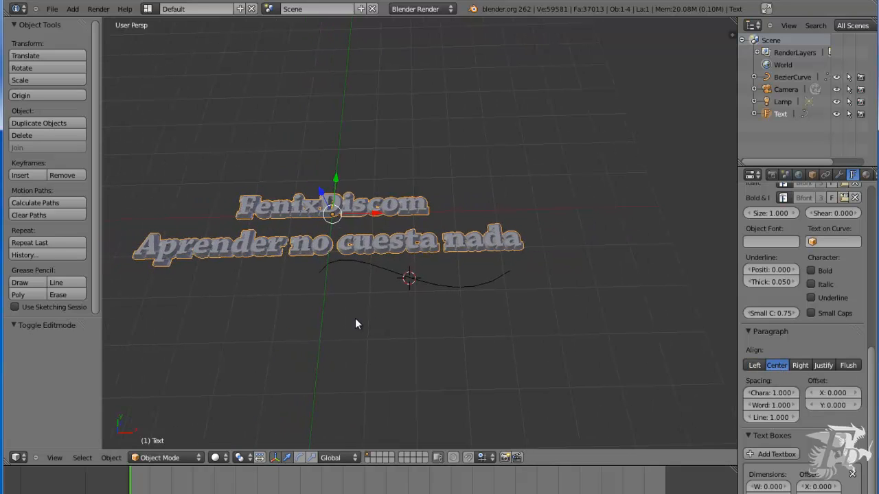
click(799, 365)
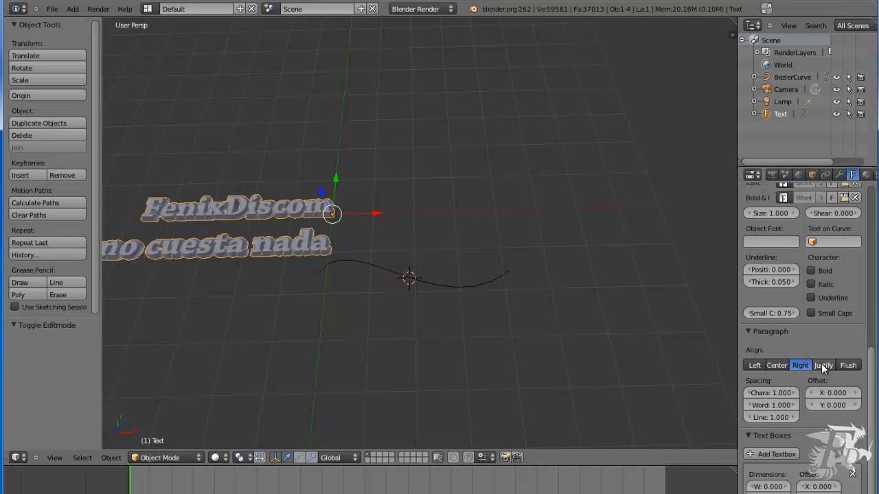
click(823, 365)
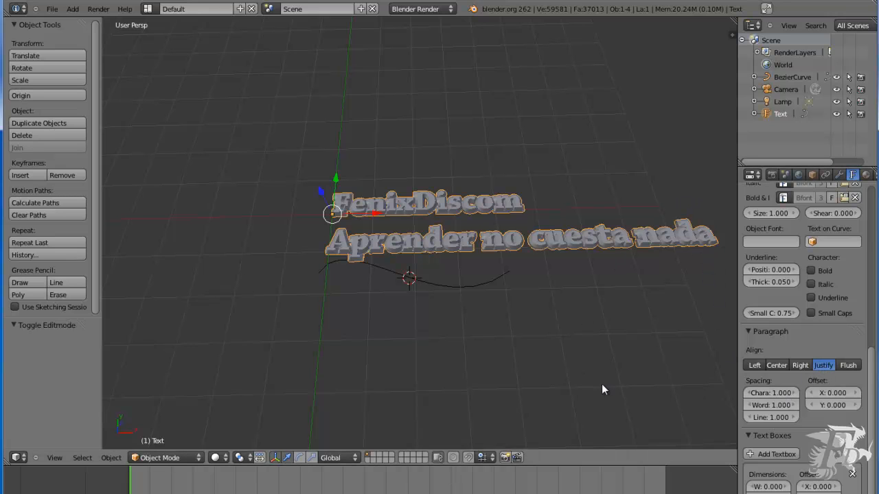
Set the text's character spacing to 1.520, word spacing to 1.900 and line spacing to 1.100
middle_drag(592, 381, 563, 368)
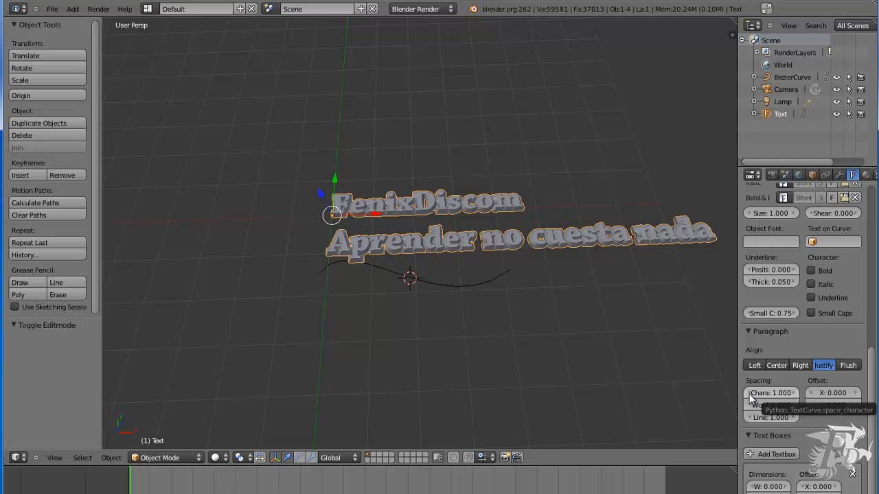
drag(750, 397, 776, 402)
shift+middle_drag(668, 353, 409, 315)
scroll(426, 334, down, 5)
scroll(425, 334, up, 5)
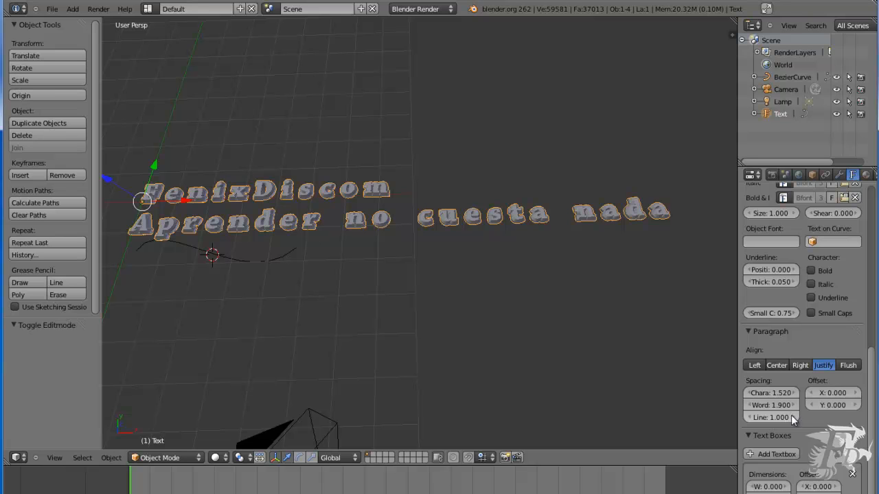
mouse_move(791, 414)
mouse_down()
mouse_move(836, 410)
mouse_move(748, 410)
mouse_move(782, 412)
mouse_up()
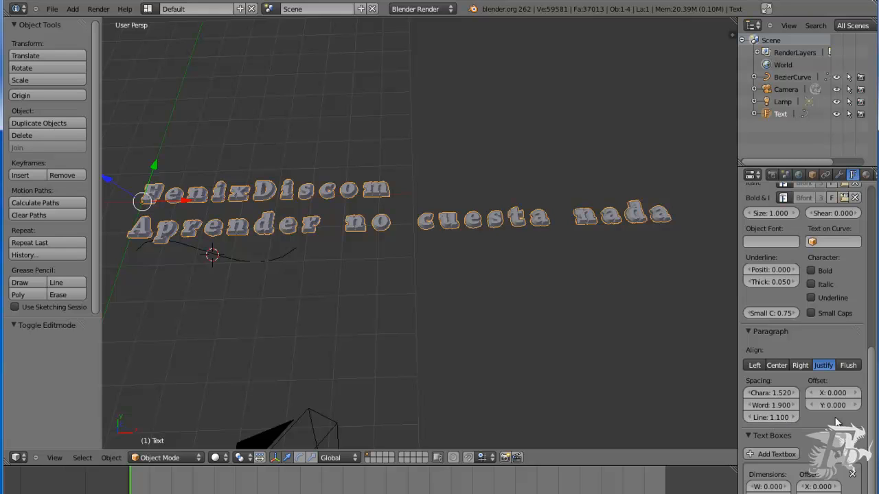
Offset the text from its origin by 0.424 in X and -0.0992 in Y and inspect the shifted lettering
drag(858, 392, 834, 406)
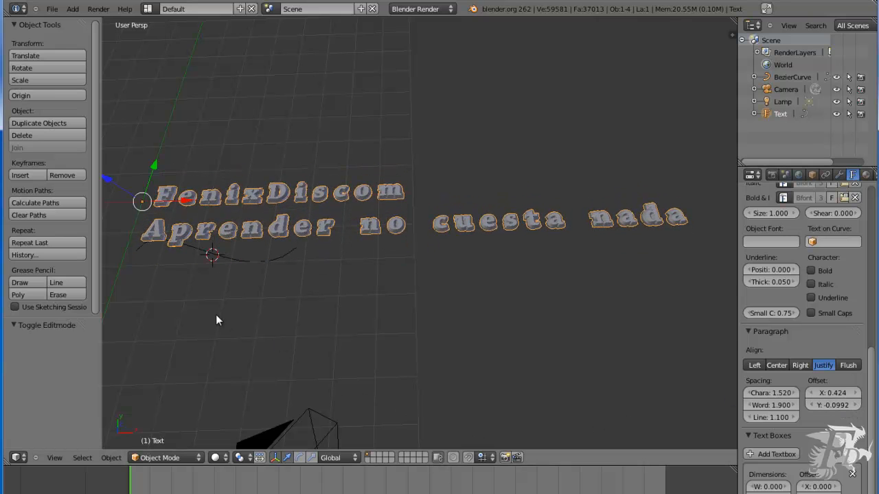
middle_drag(298, 311, 299, 312)
mouse_move(222, 298)
middle_down()
mouse_move(239, 297)
mouse_move(220, 297)
middle_up()
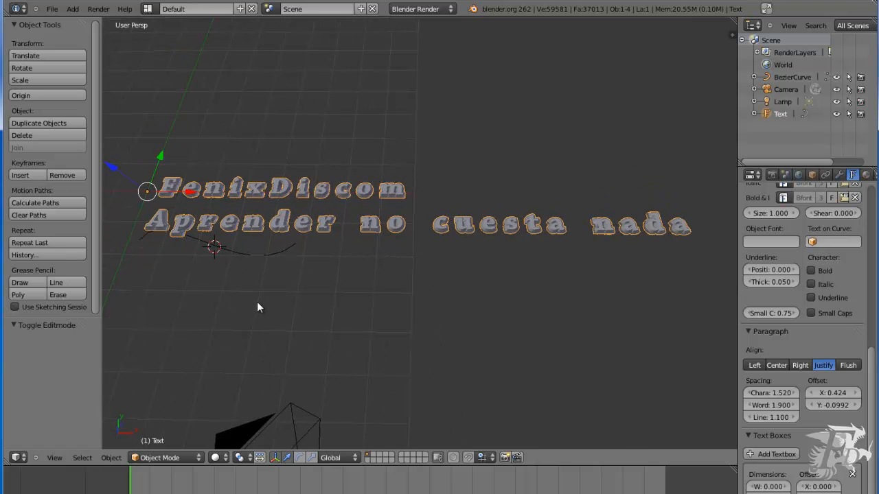